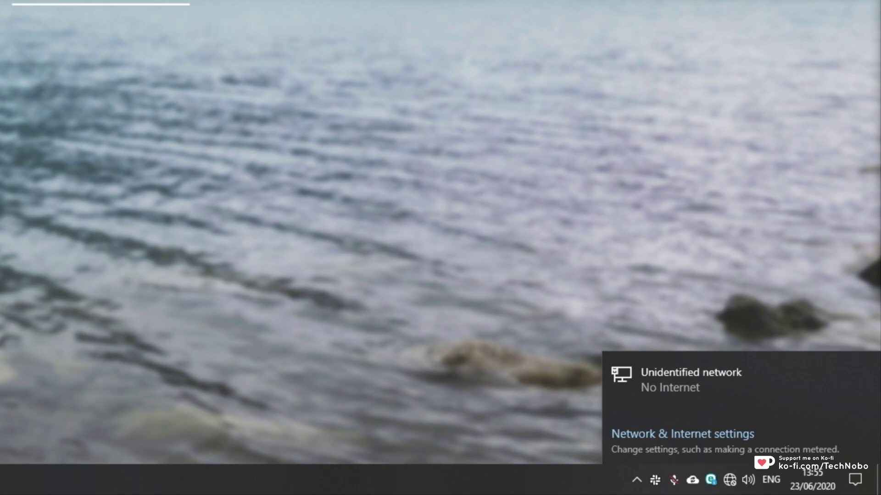
Search Google for 'Something' and widen the browser window.
key(Escape)
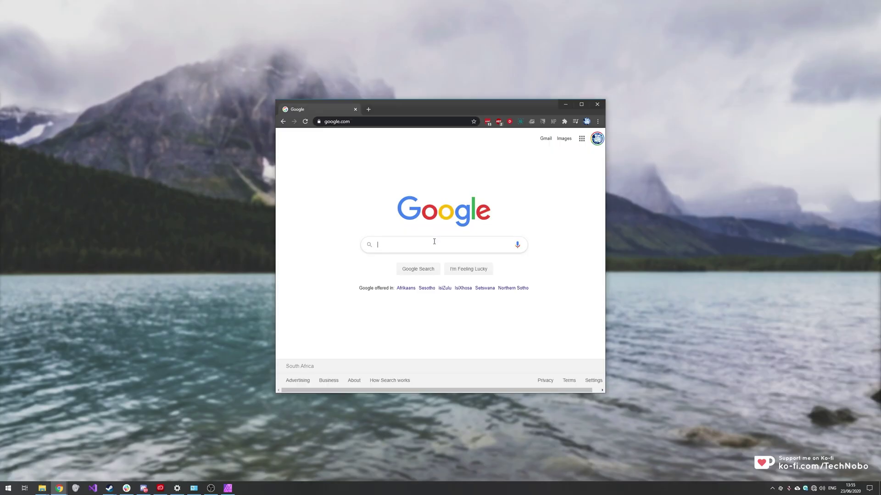
text(Something)
key(Return)
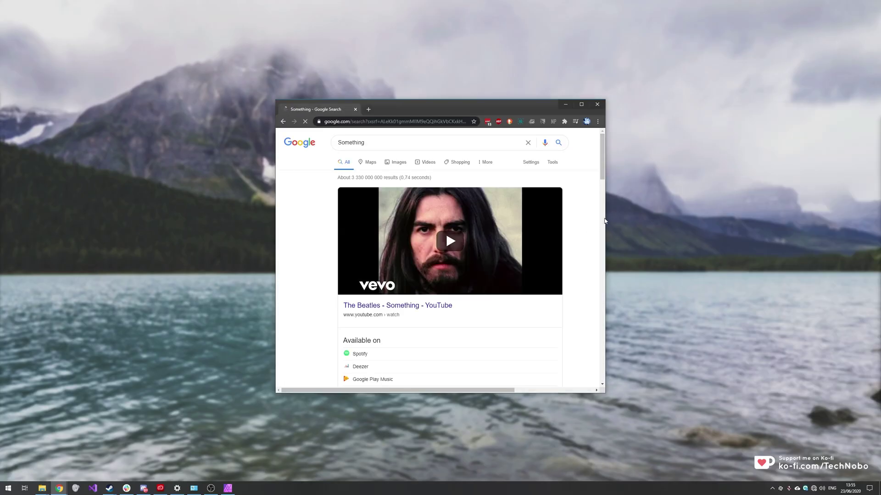
drag(605, 218, 707, 218)
Play The Beatles 'Something' video from about 1:32, then check the taskbar network status.
click(560, 320)
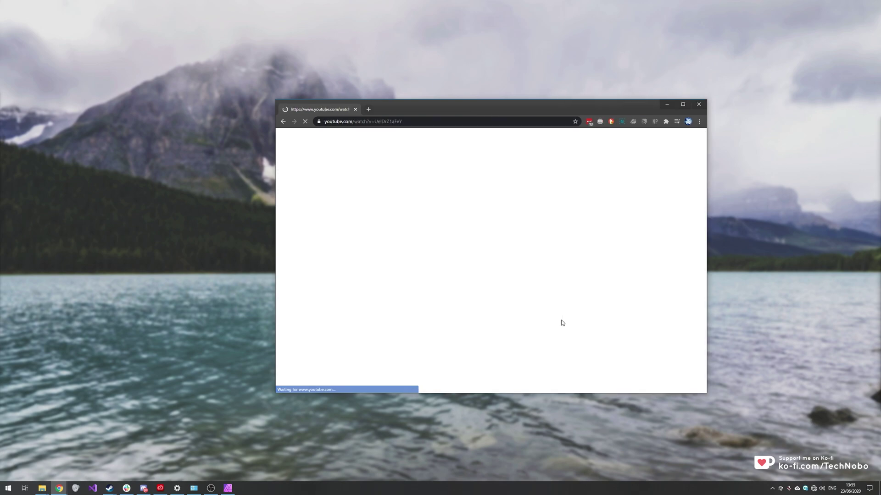
click(413, 290)
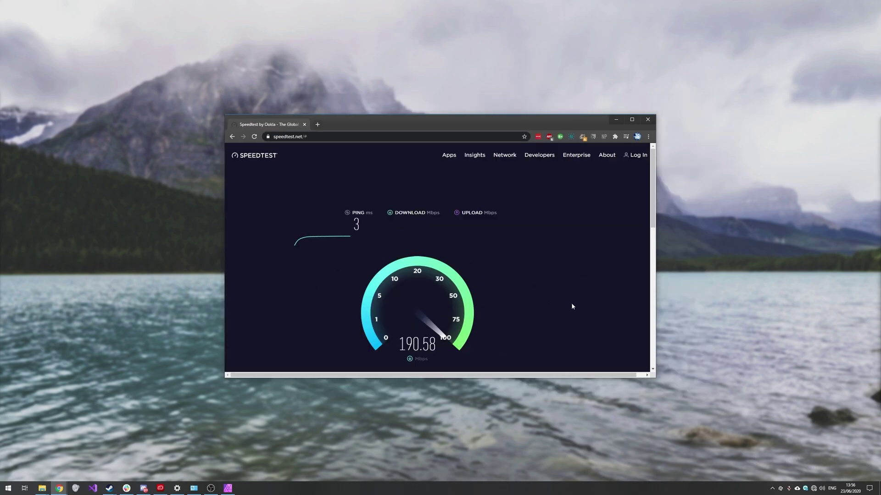
click(813, 488)
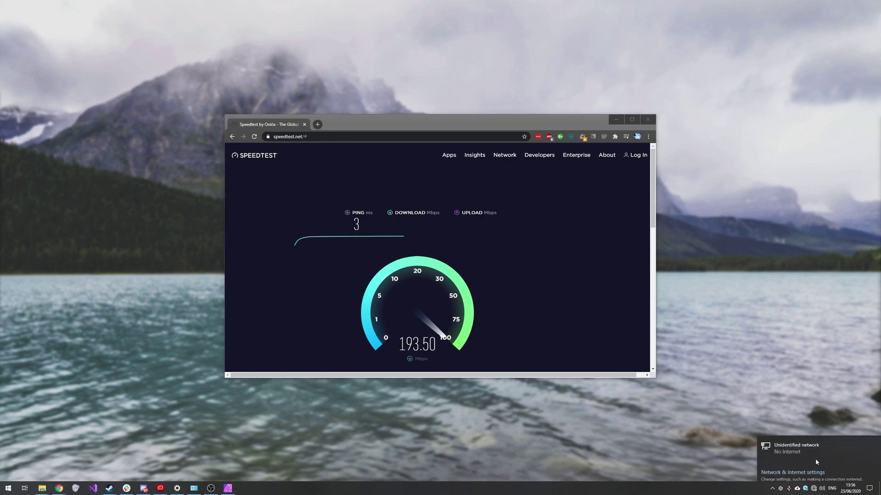
Open the unidentified network's settings, then recheck and dismiss the taskbar network status panel.
click(799, 450)
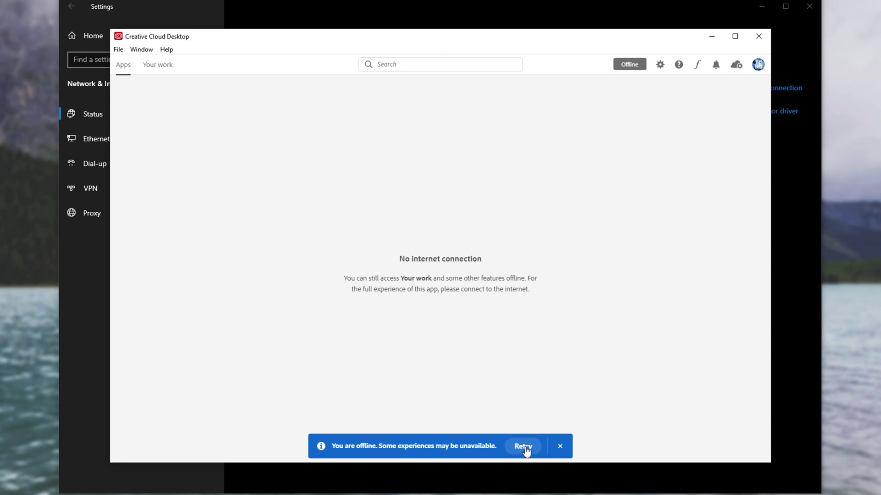
click(780, 485)
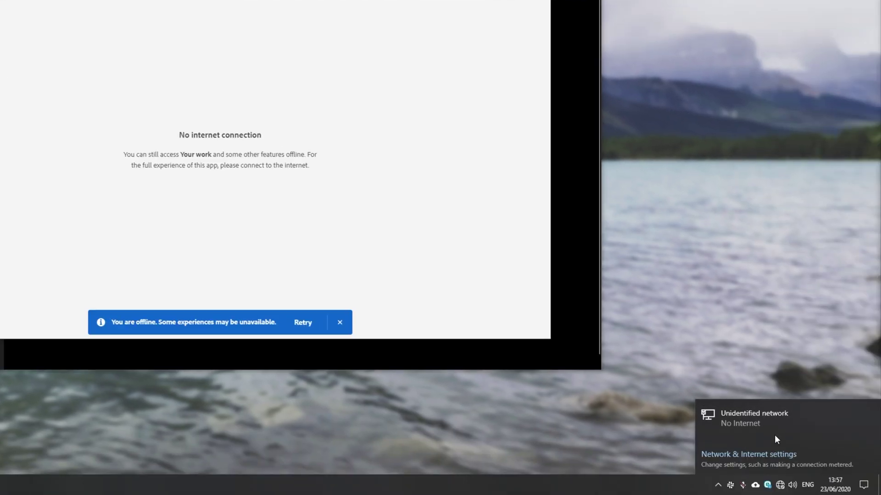
click(477, 281)
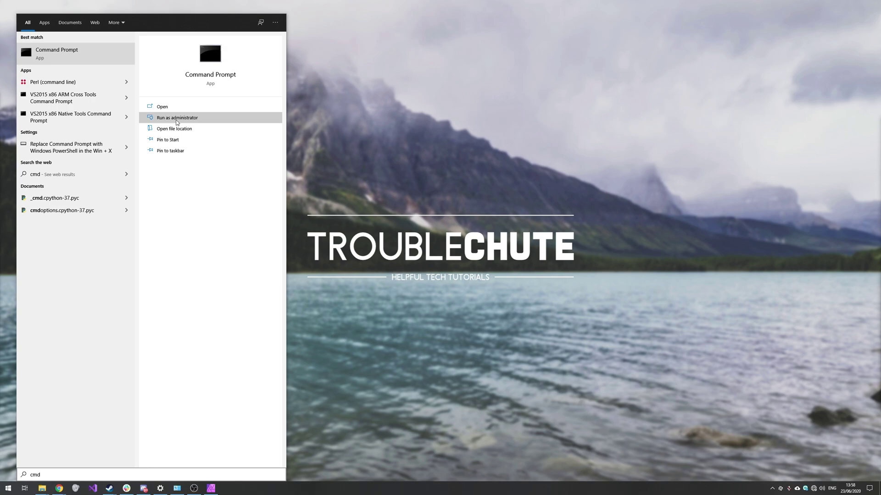
In an administrator Command Prompt, run 'netsh int ip reset' and review its Access is denied output.
click(177, 118)
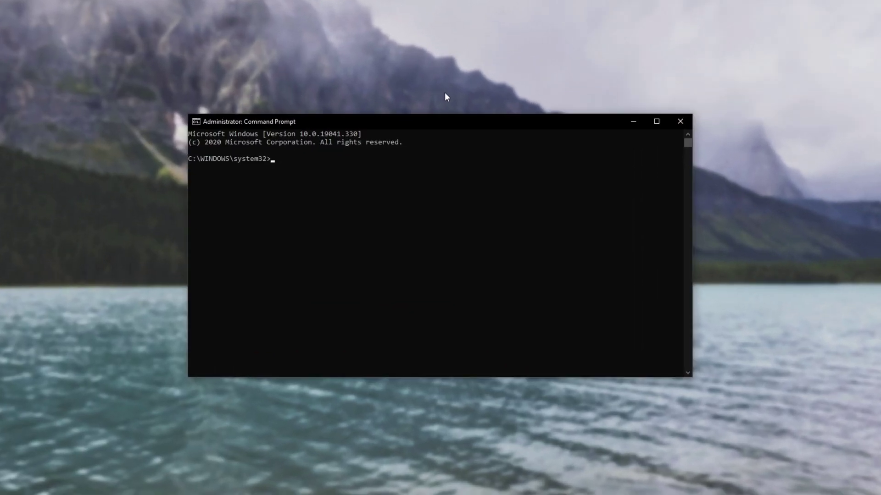
text(netsh int ip reset)
key(Return)
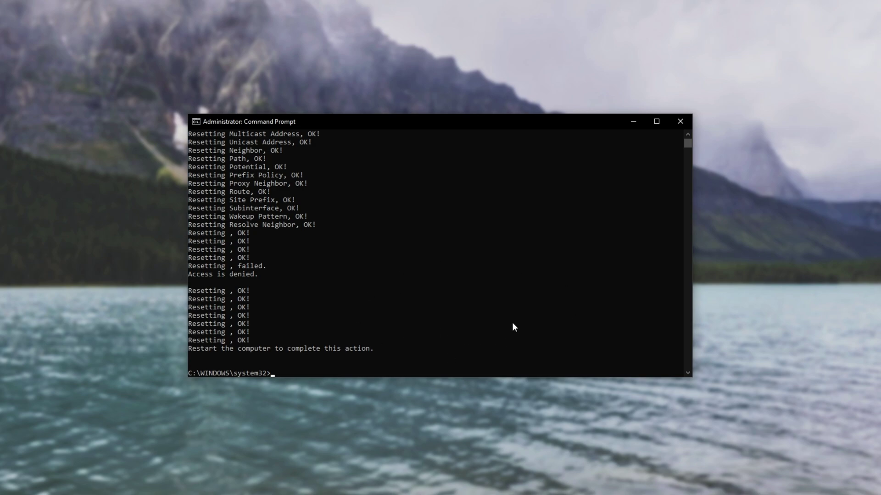
scroll(514, 327, up, 4)
scroll(517, 321, down, 3)
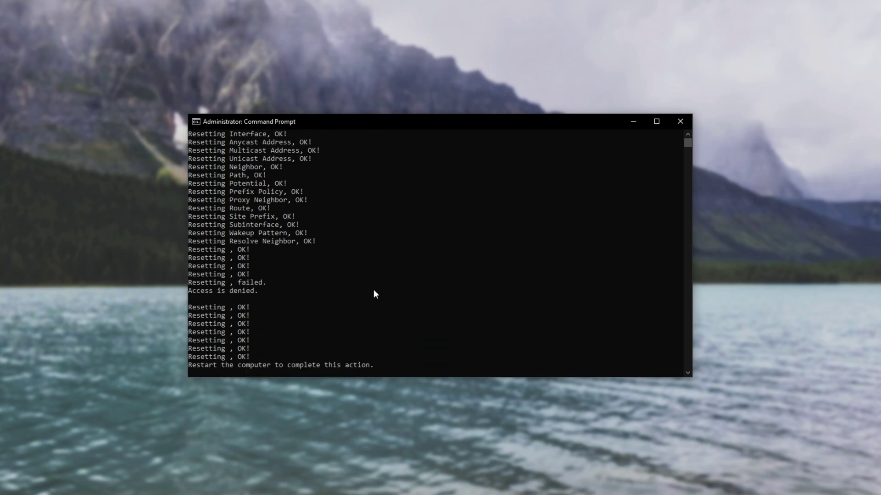
scroll(371, 262, down, 3)
scroll(371, 261, up, 2)
drag(259, 266, 194, 272)
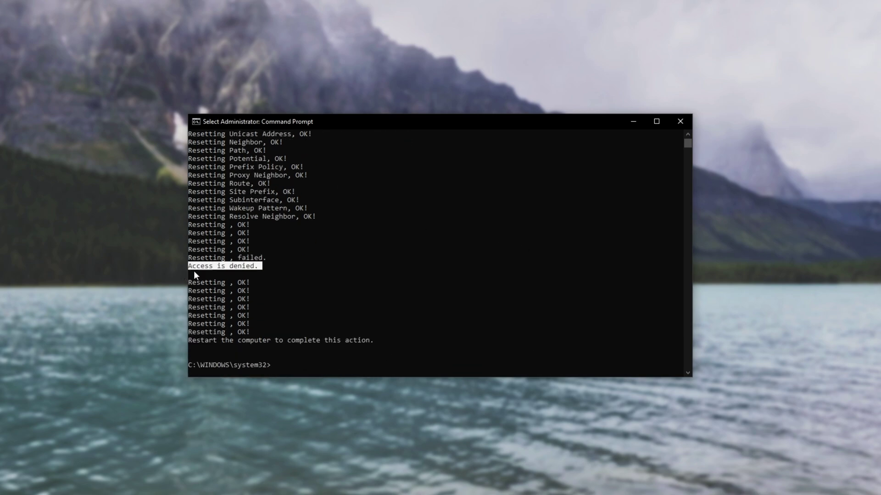
key(ctrl+c)
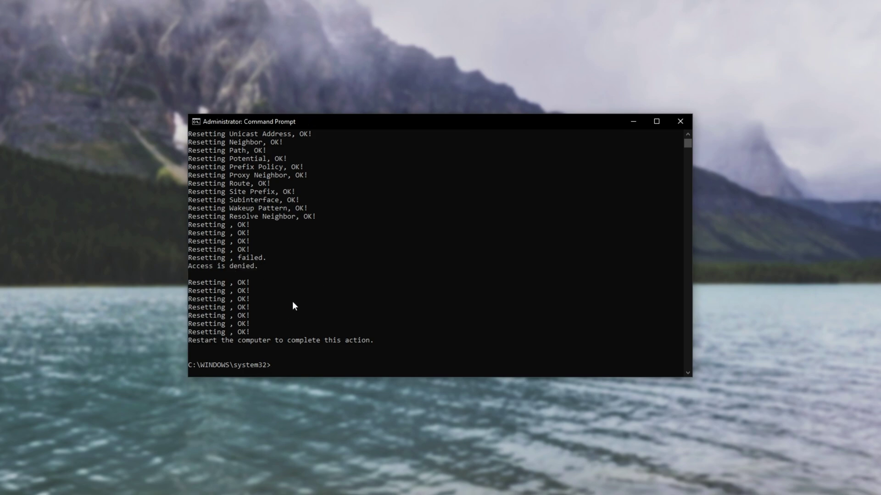
scroll(536, 145, down, 3)
scroll(536, 145, up, 2)
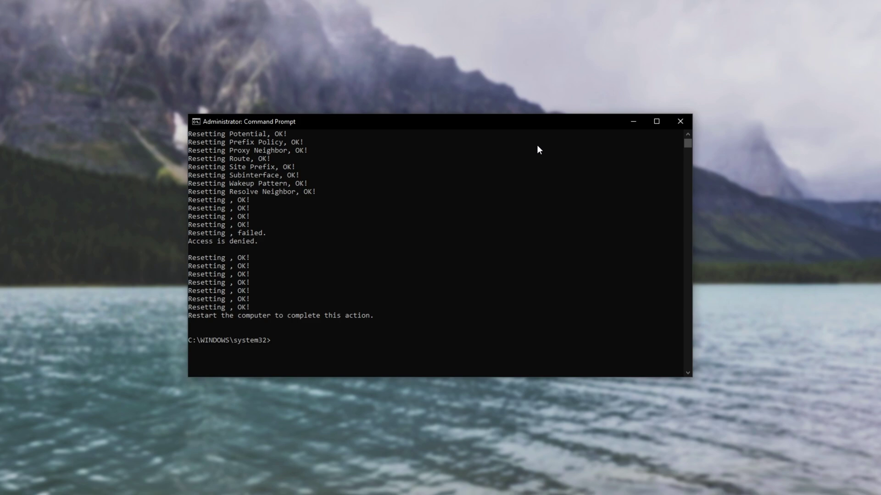
Flush the DNS cache with 'ipconfig /flushdns' and release adapter IPs with 'ipconfig /release'.
text(ipconfig /flushdns)
key(Return)
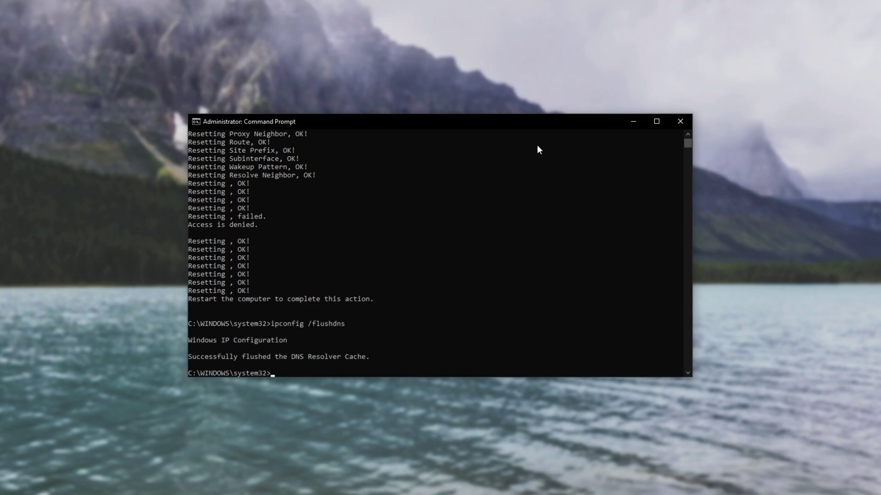
text(ipconfig /release)
key(Return)
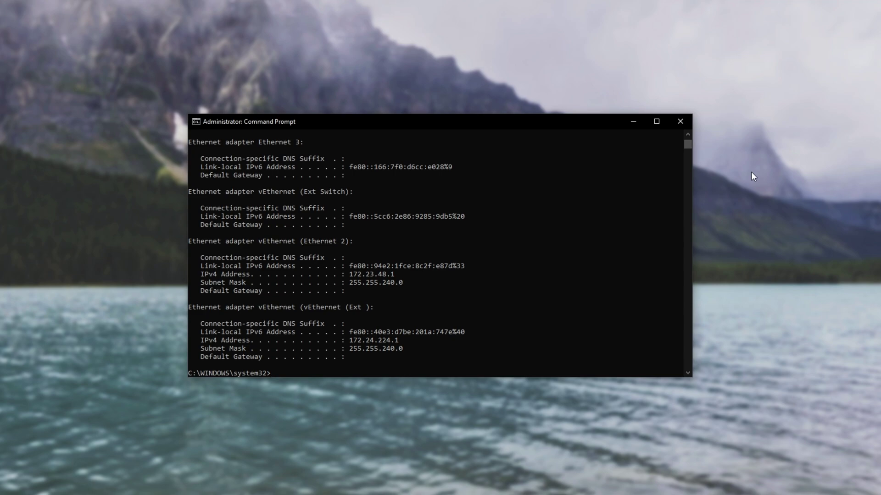
text(ipconfig /)
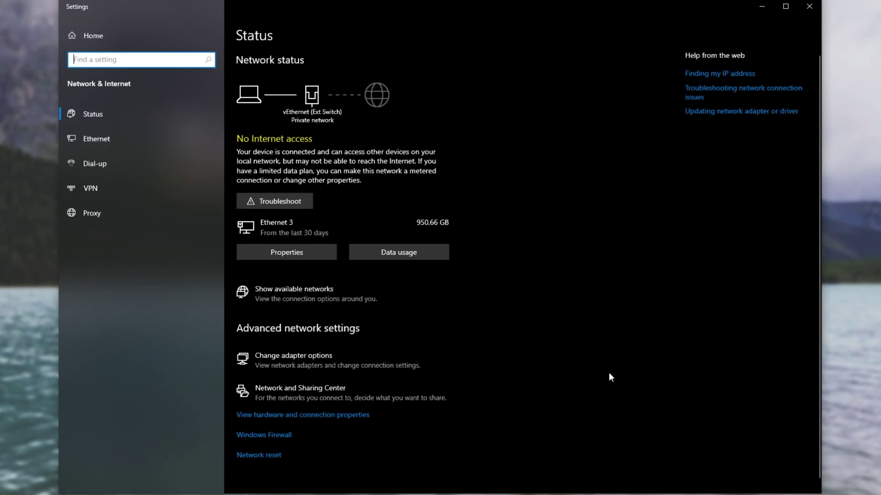
Launch the network adapter troubleshooter from Settings and nudge its dialog into place.
click(274, 202)
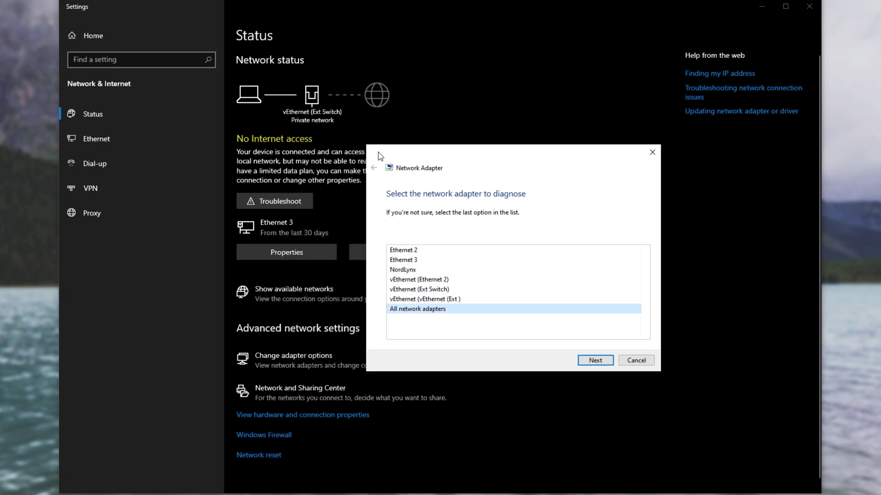
drag(451, 155, 440, 152)
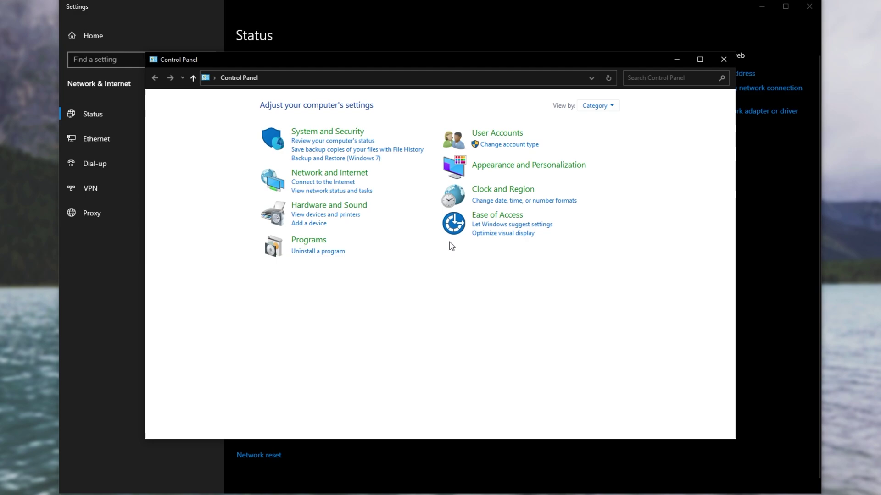
Check the vEthernet (Ext Switch) connection status via Network and Internet > Network and Sharing Center.
click(332, 172)
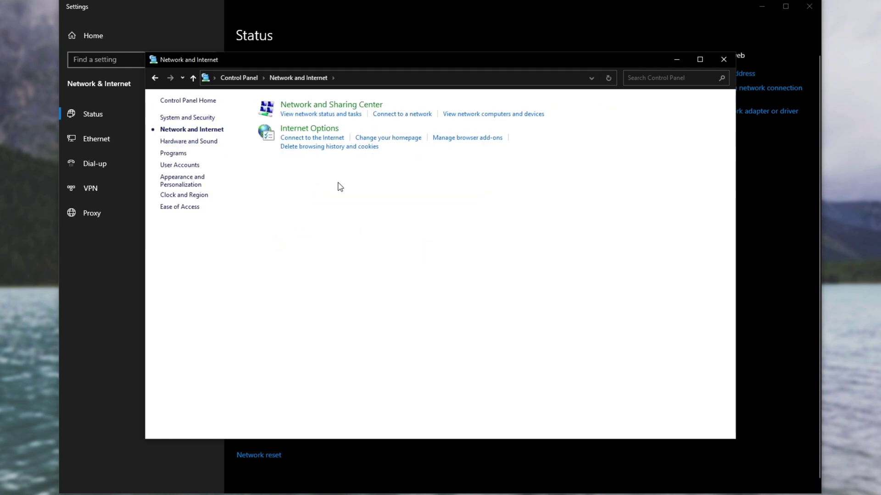
click(327, 104)
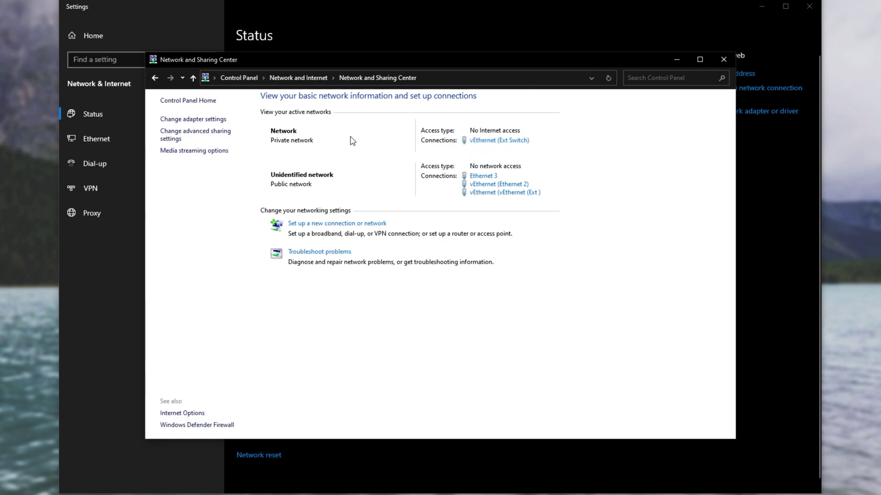
click(498, 141)
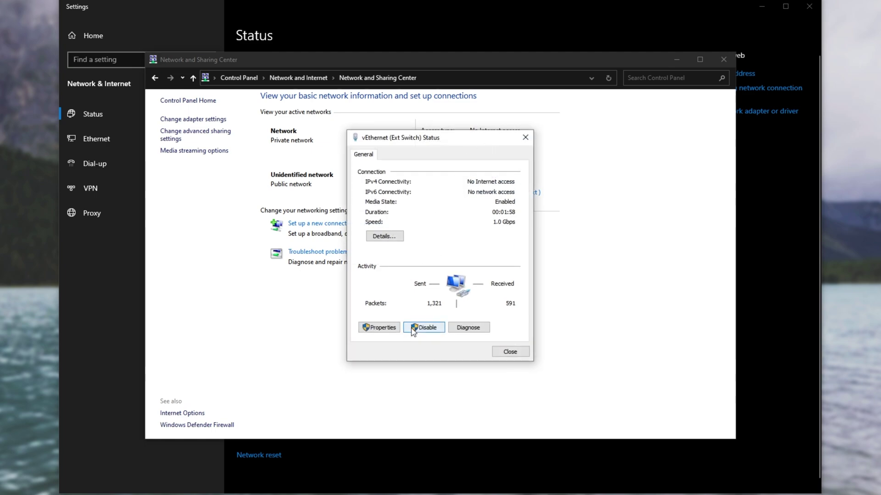
click(515, 351)
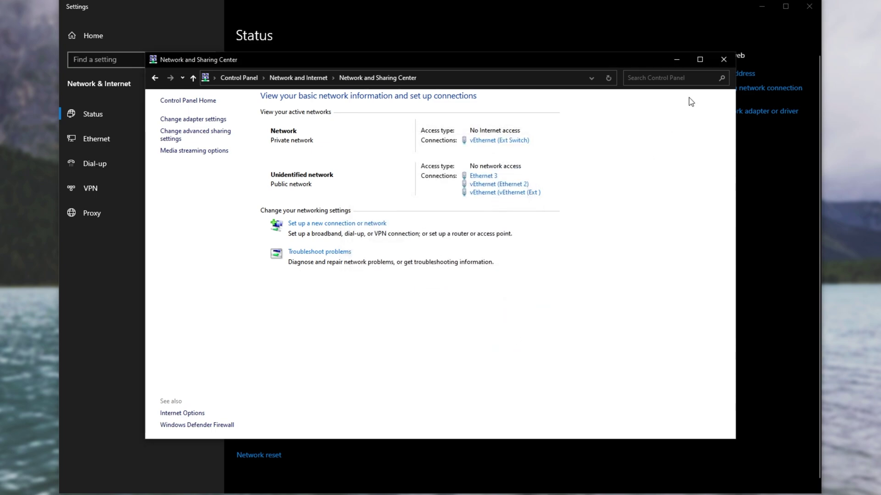
Diagnose the vEthernet (vEthernet (Ext )) adapter and close the troubleshooter once no problem is found.
click(673, 61)
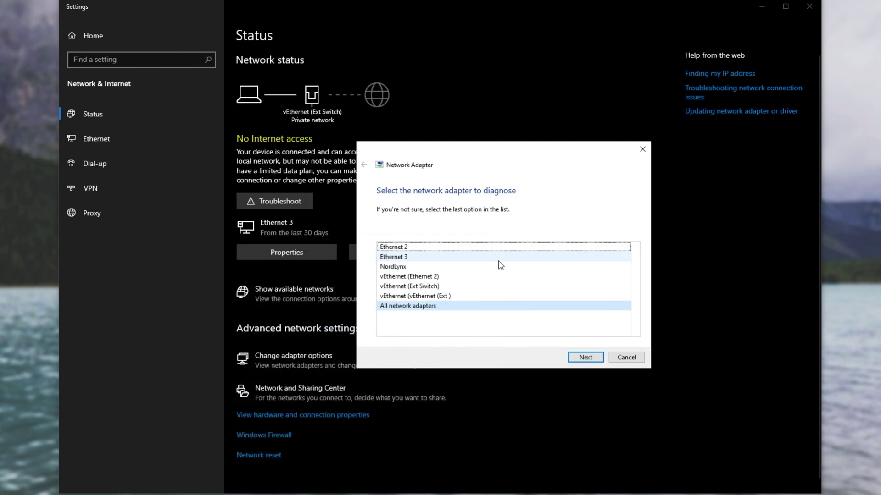
click(439, 298)
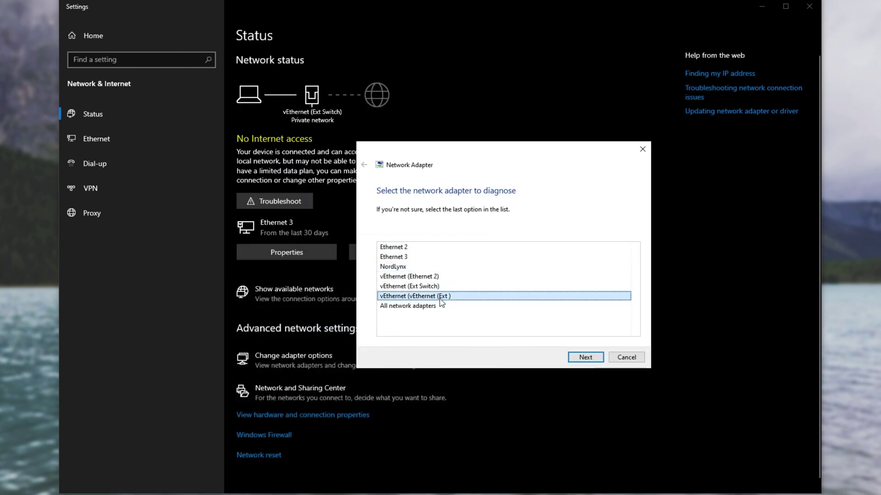
click(582, 357)
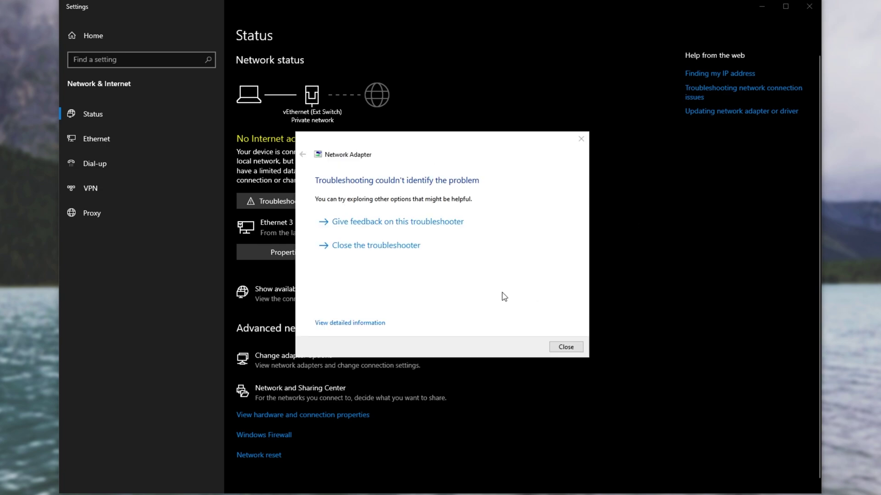
click(567, 348)
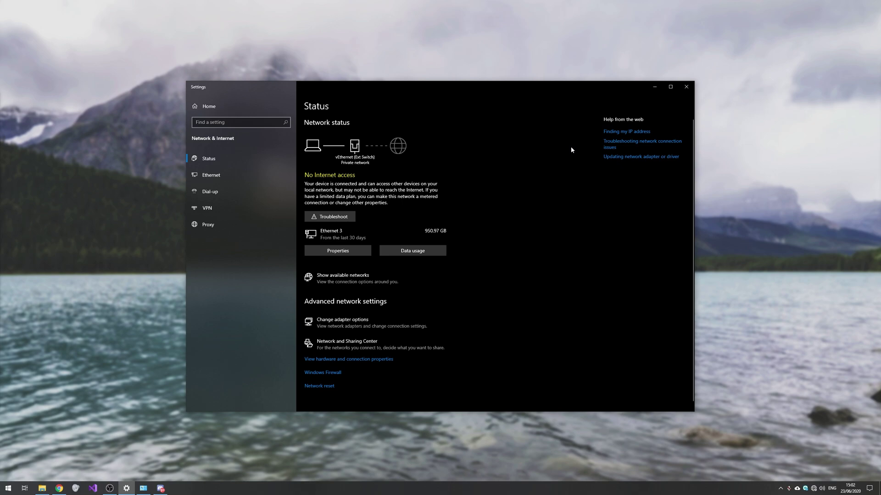
Open Command Prompt via Win+R and run 'wmic baseboard get' to list motherboard details.
key(super+r)
text(cmd)
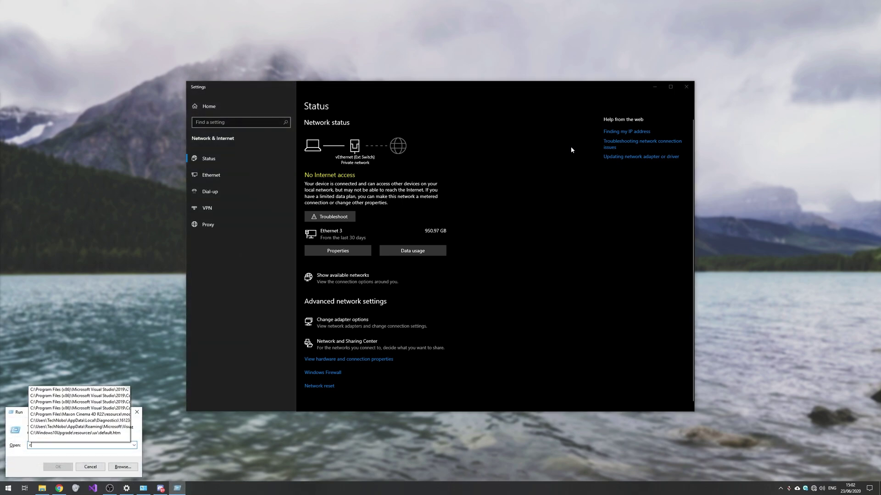
key(Return)
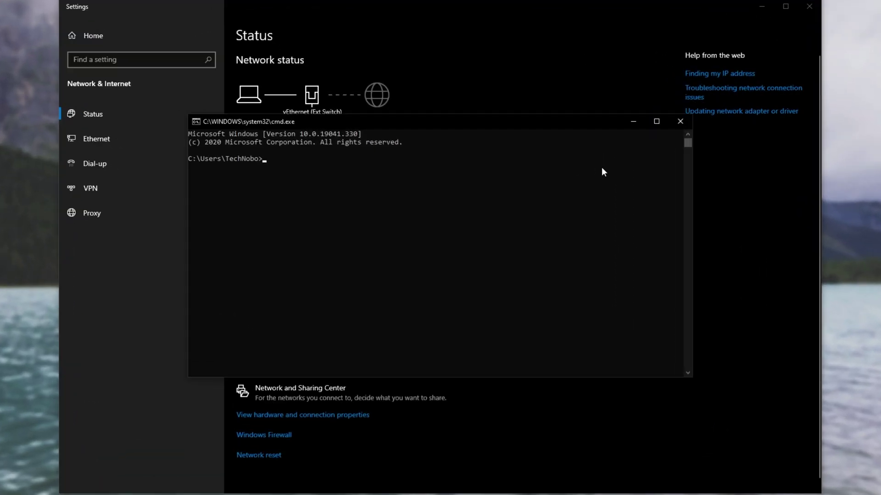
text(wmic)
text(baseboard get)
key(Return)
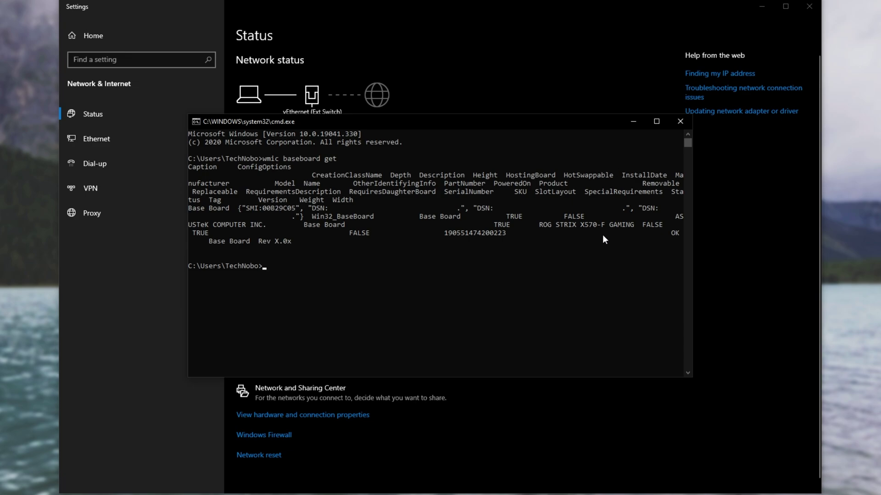
drag(693, 210, 738, 205)
Copy the motherboard model ROG STRIX X570-F GAMING and close the console.
drag(451, 200, 537, 200)
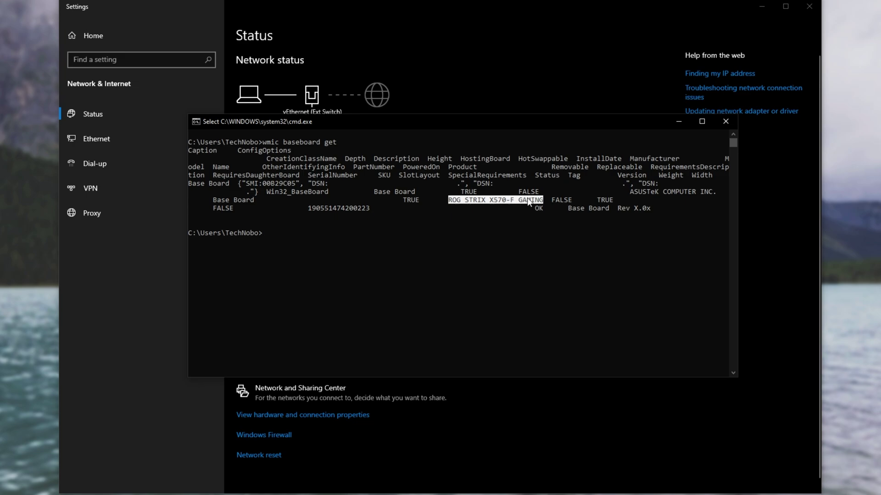
key(ctrl+c)
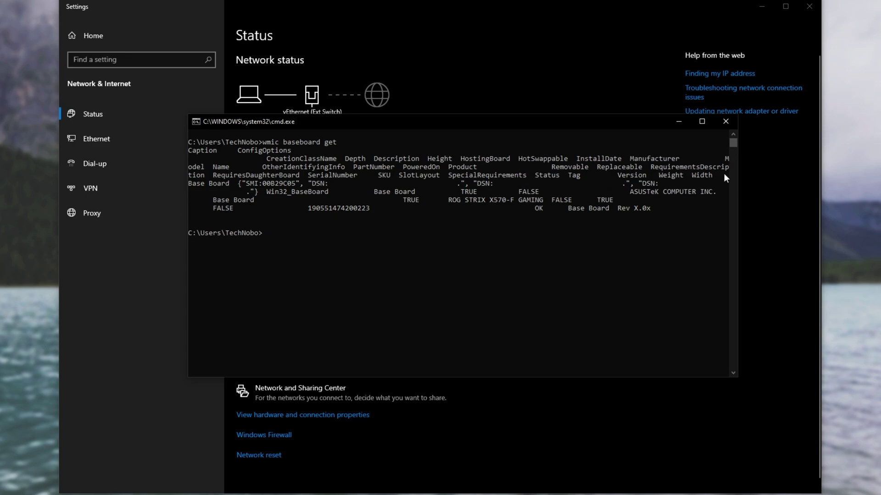
click(724, 122)
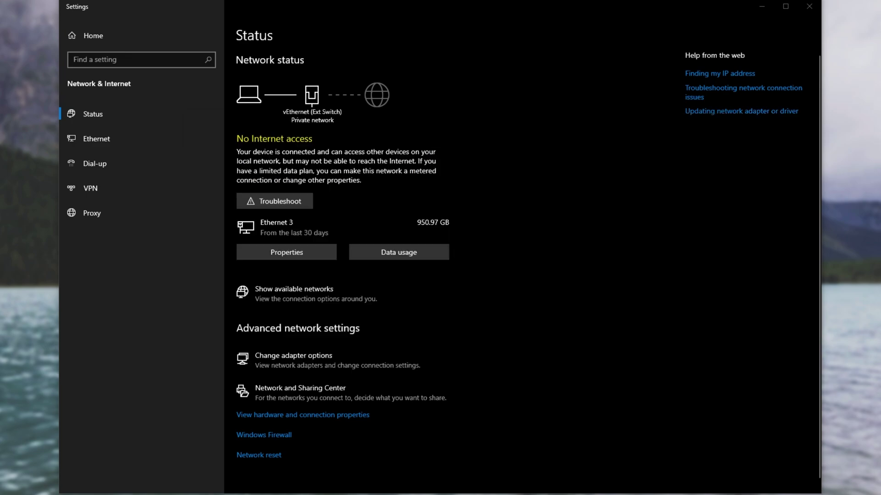
Google 'ROG STRIX X570-F GAMING drivers' in Chrome.
key(alt+Tab)
key(ctrl+v)
text(dr)
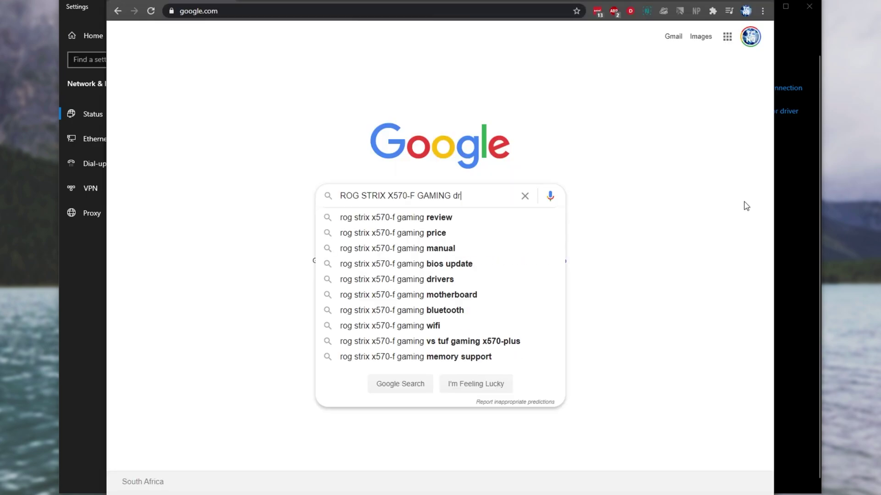
text(ivers)
key(Return)
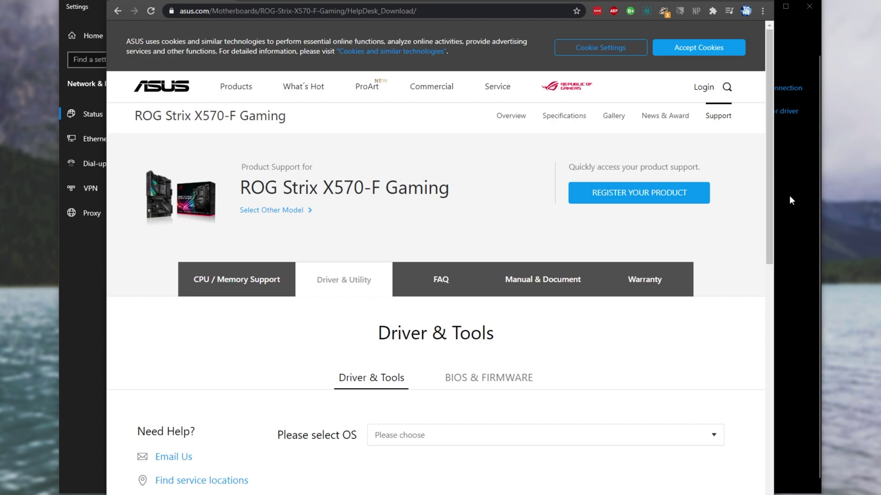
drag(789, 195, 794, 199)
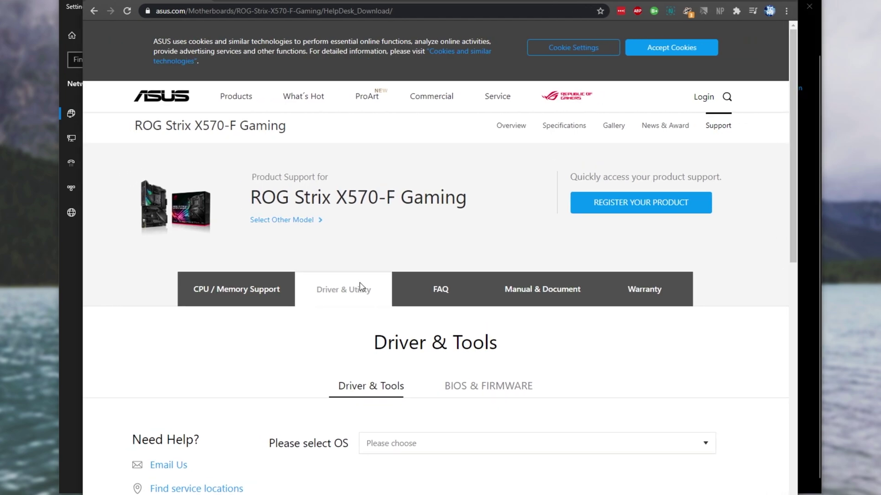
On the ASUS support page's Driver & Utility section, select Windows 10 64-bit.
click(374, 278)
scroll(350, 273, down, 3)
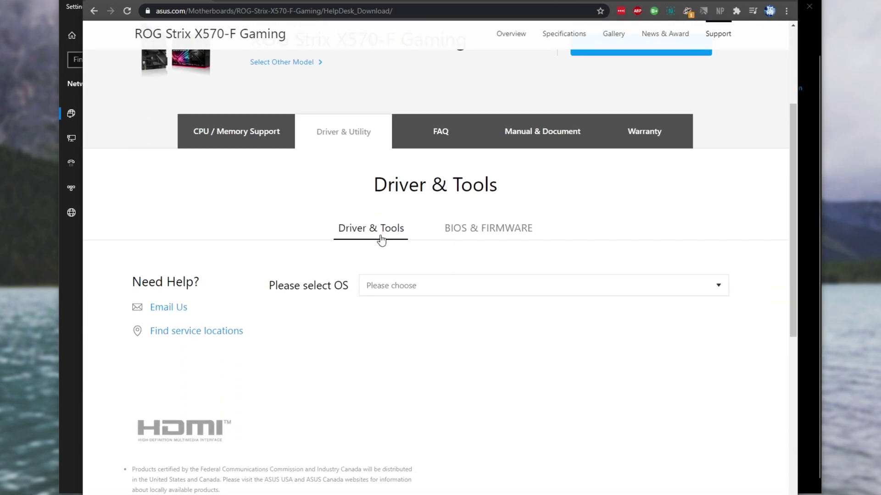
scroll(382, 240, down, 1)
click(395, 237)
click(402, 261)
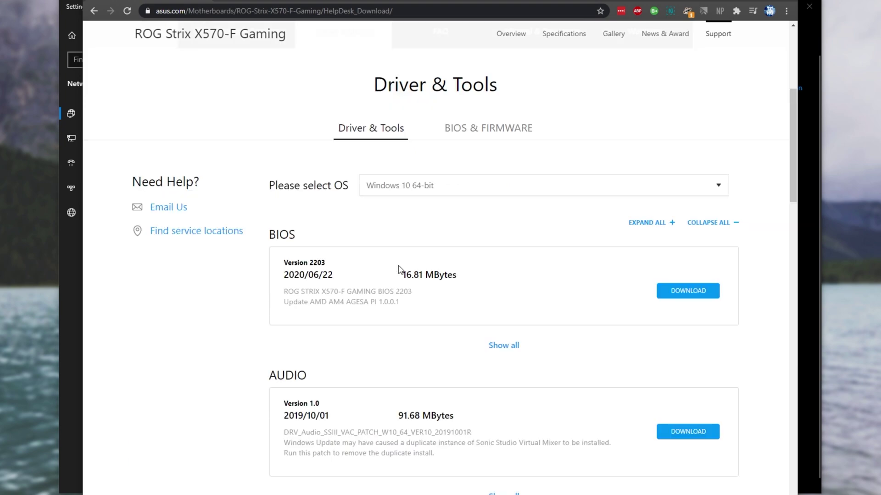
Download the LAN Intel Gigabit Ethernet driver and open the downloaded zip.
scroll(400, 270, down, 5)
scroll(402, 270, down, 3)
drag(280, 42, 279, 170)
double_click(279, 167)
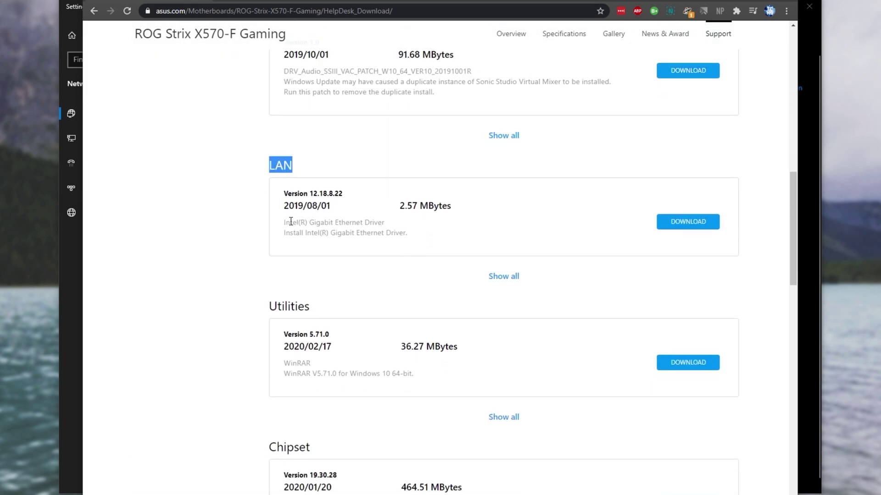
drag(284, 222, 375, 225)
drag(422, 239, 277, 197)
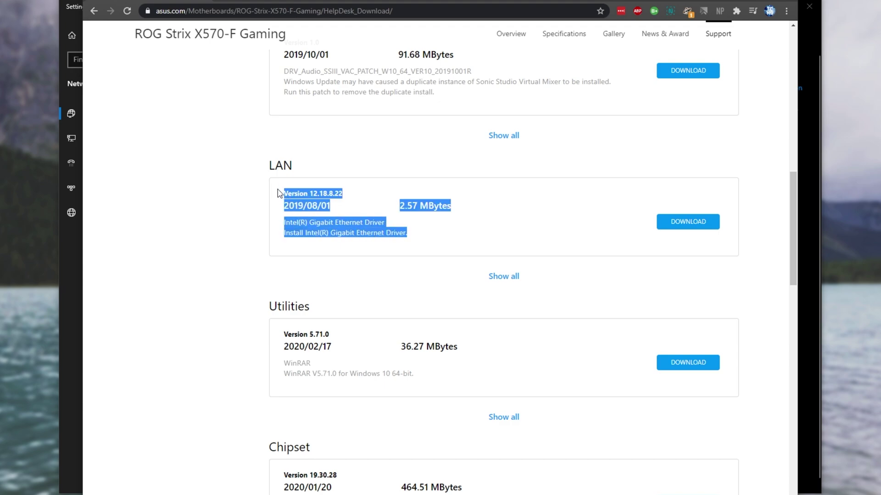
click(321, 275)
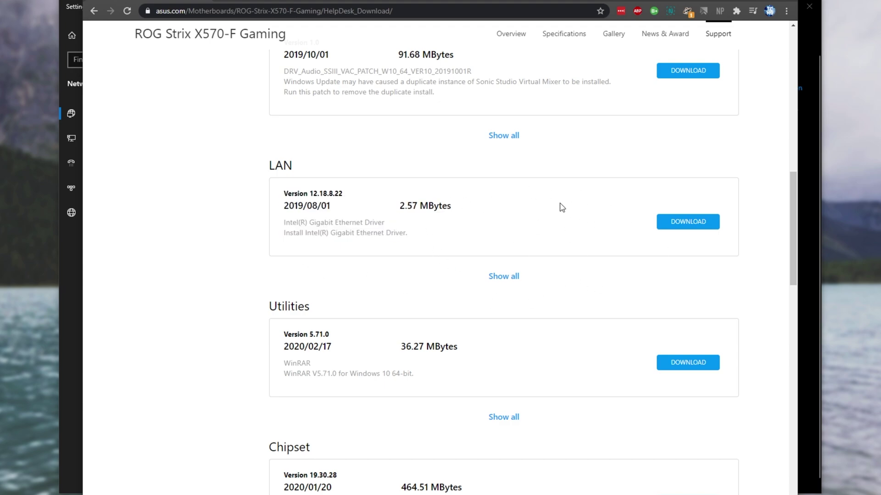
click(697, 227)
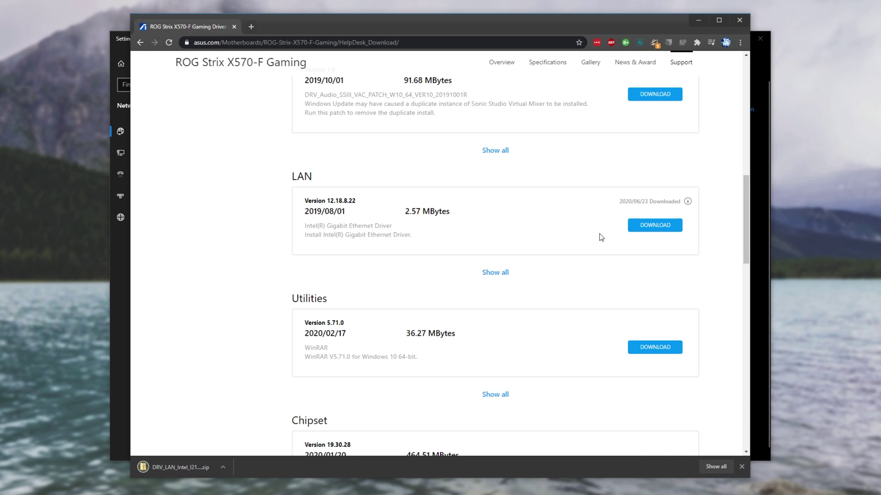
scroll(602, 244, down, 8)
click(179, 467)
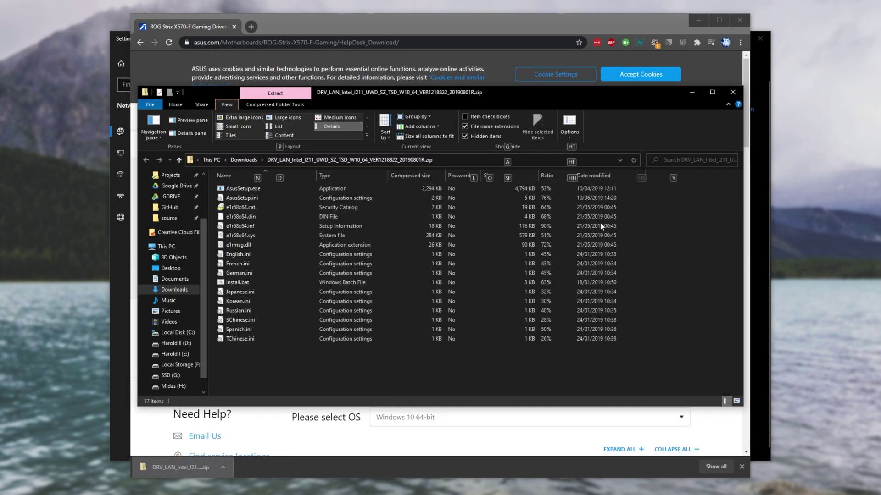
Create a new folder on the desktop and open it.
click(570, 265)
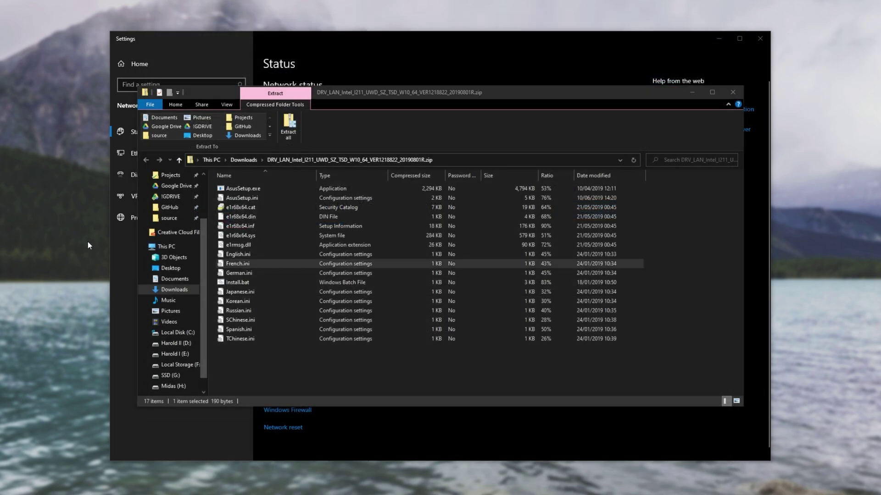
right_click(87, 241)
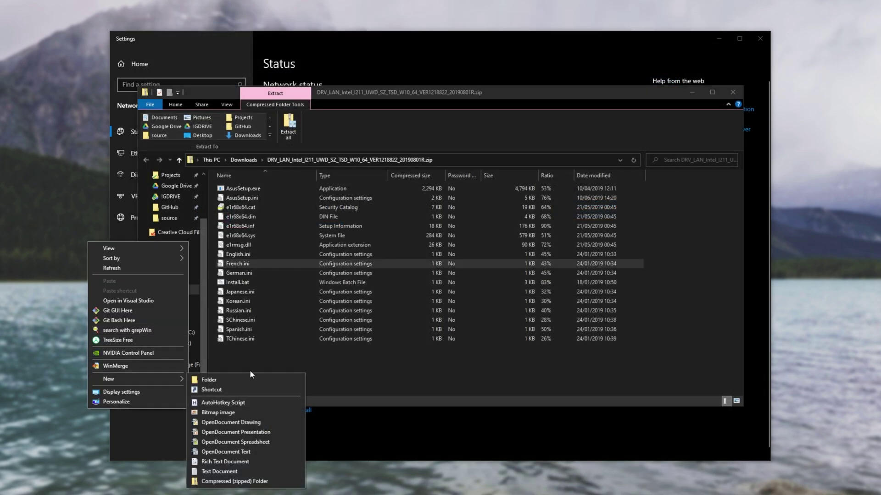
click(108, 346)
right_click(20, 335)
click(151, 362)
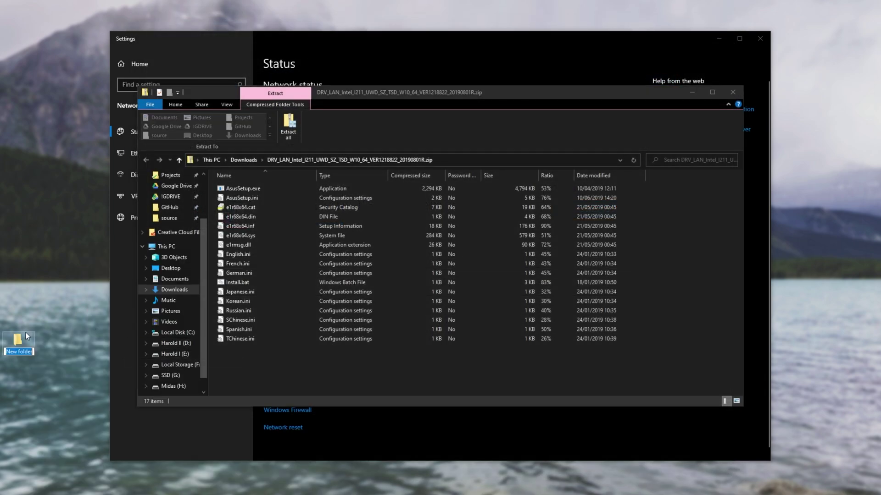
click(26, 332)
key(Return)
Copy all 17 driver files from the zip into the new folder and close the zip.
click(231, 255)
key(ctrl+a)
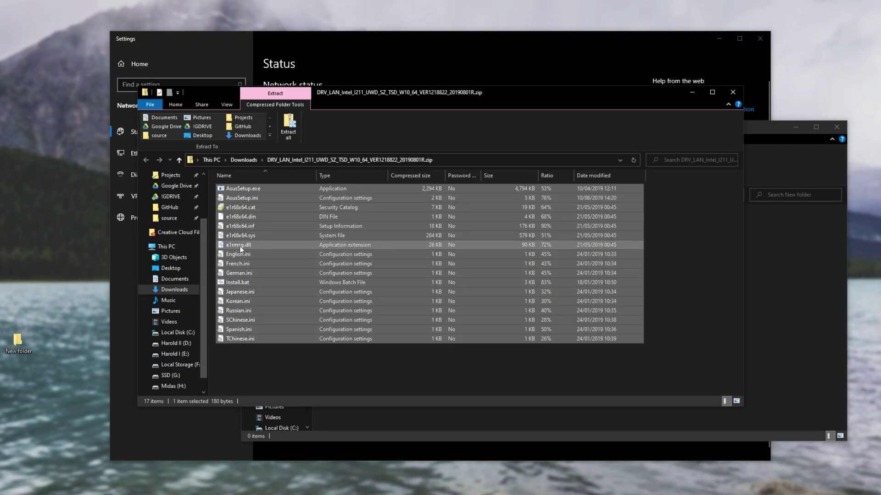
click(774, 265)
key(ctrl+v)
click(733, 92)
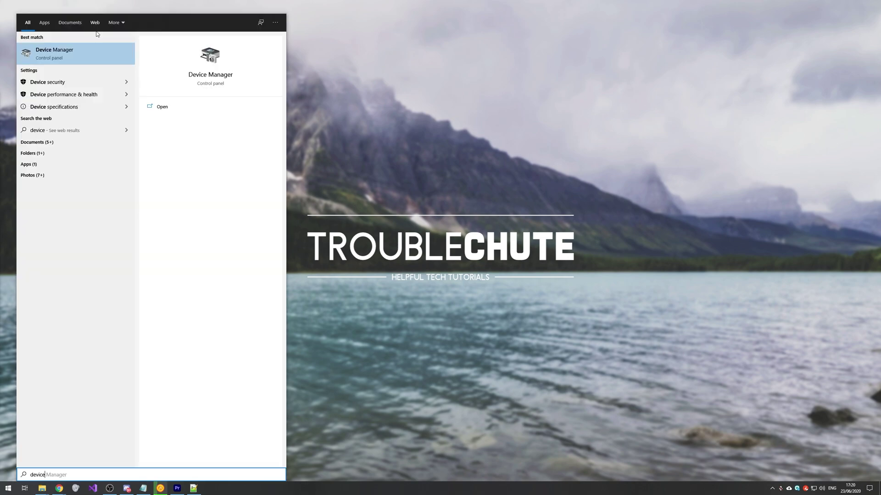
In Device Manager, expand Network adapters and select the Intel(R) I211 Gigabit Network Connection.
key(Return)
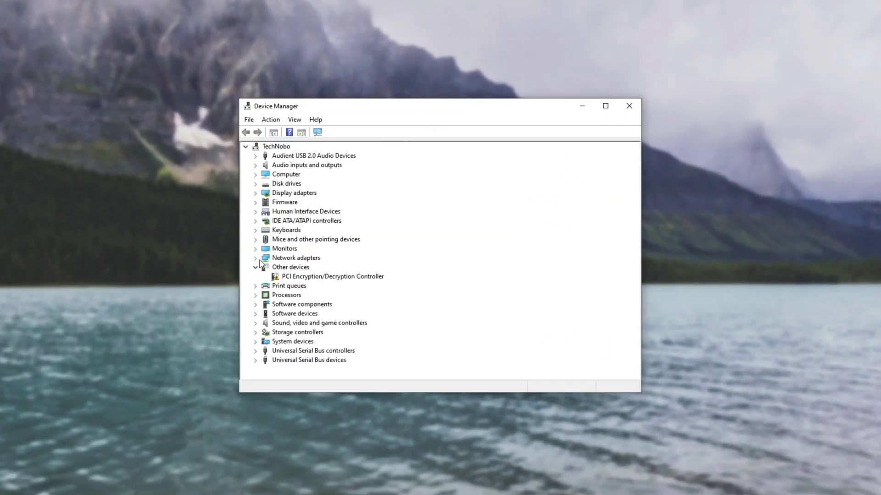
click(39, 127)
click(290, 261)
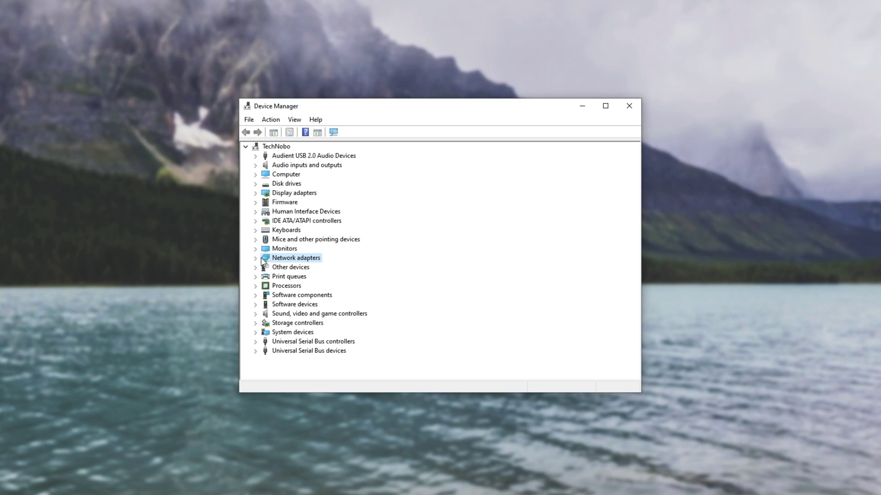
click(256, 259)
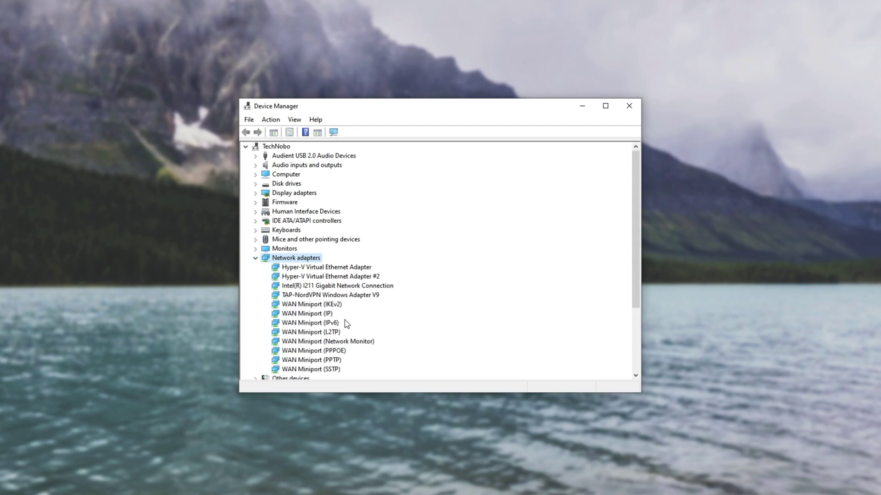
click(319, 305)
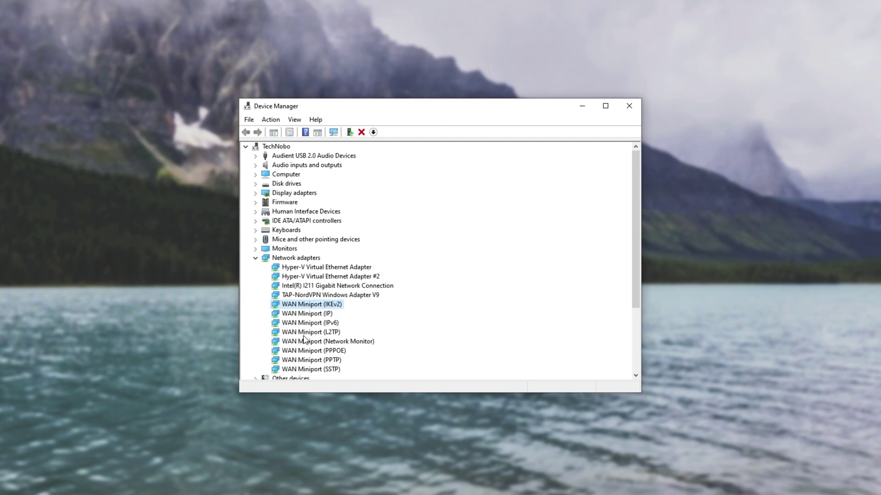
click(331, 285)
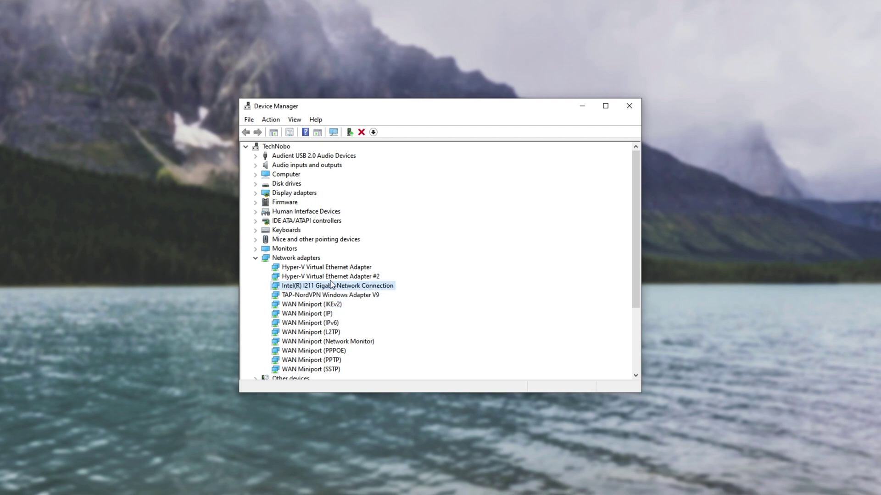
Start uninstalling the Intel I211 adapter, then cancel to keep it.
right_click(375, 290)
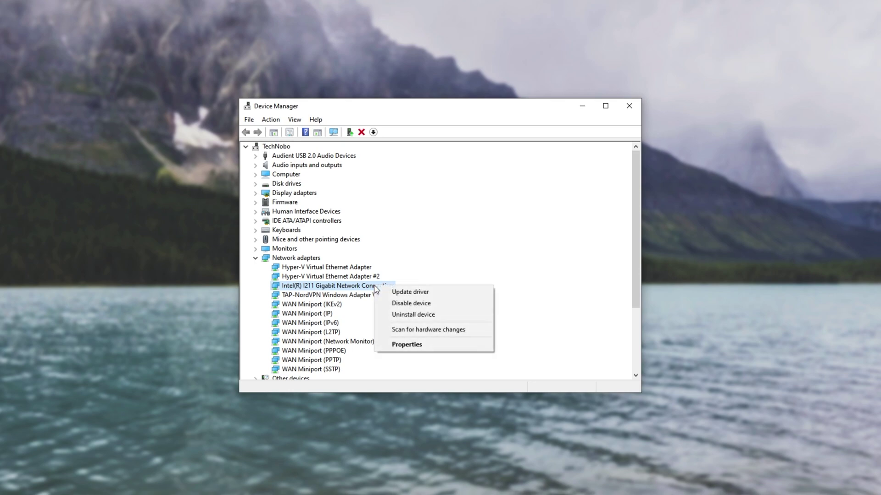
click(411, 316)
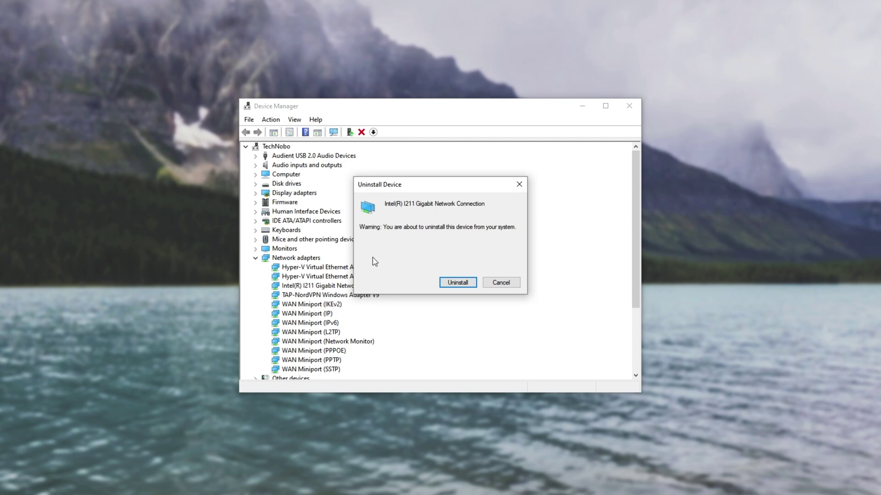
click(507, 287)
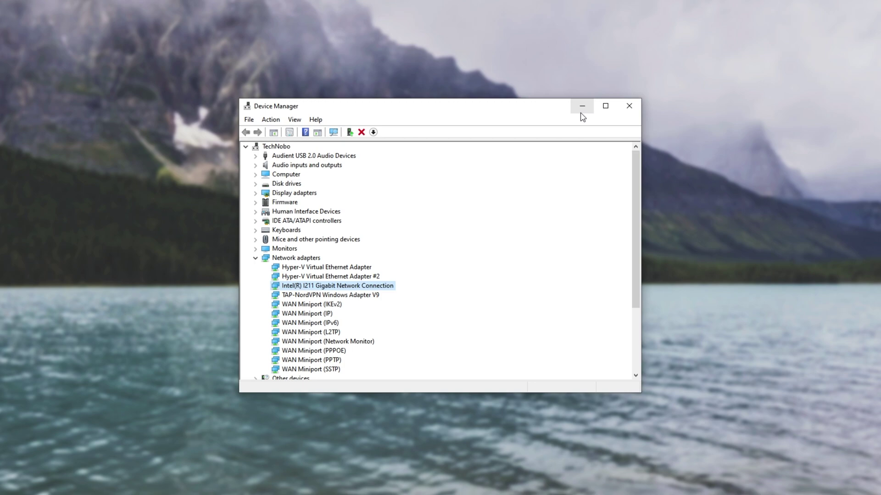
Run Install.bat from the ASUS driver's New folder as administrator, then close File Explorer.
click(581, 116)
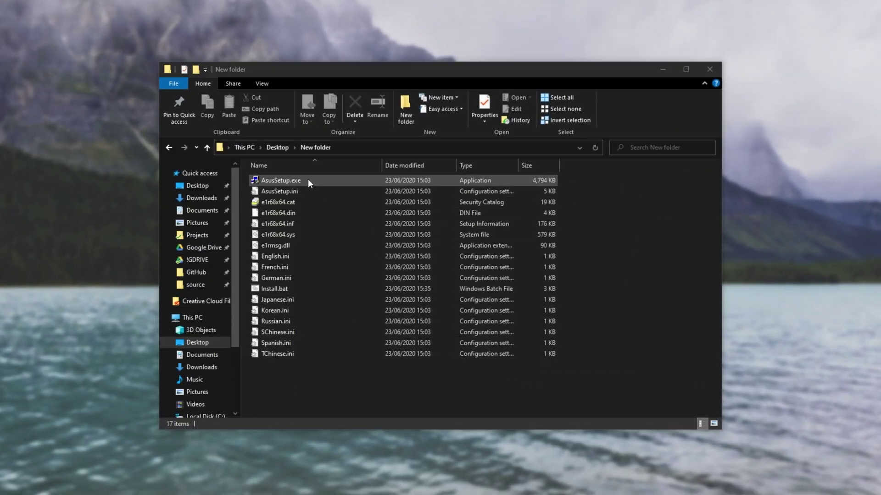
click(289, 182)
click(301, 287)
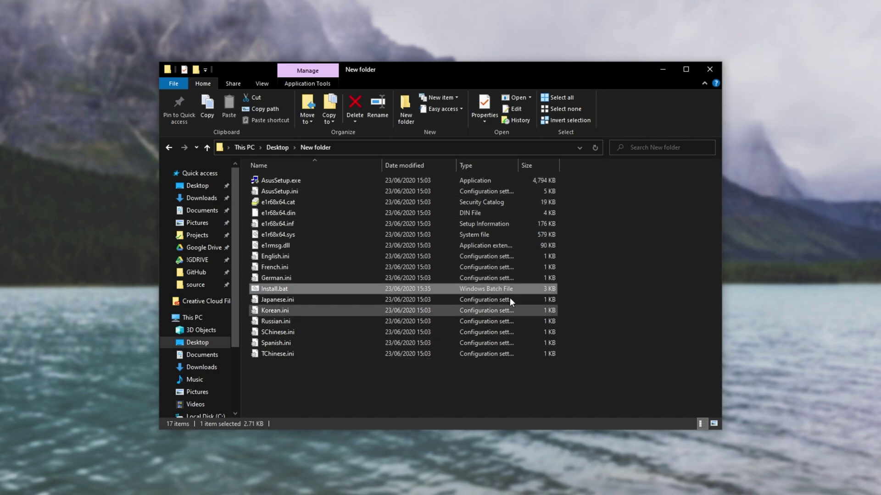
right_click(348, 290)
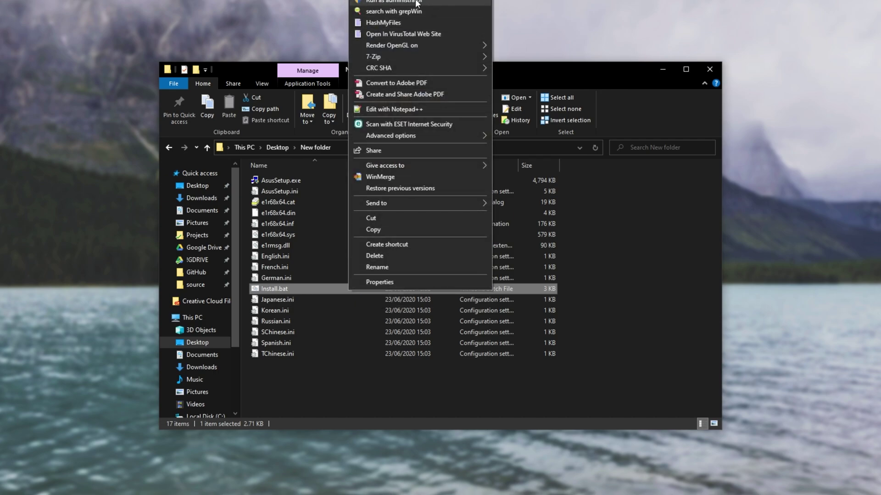
click(708, 70)
click(709, 70)
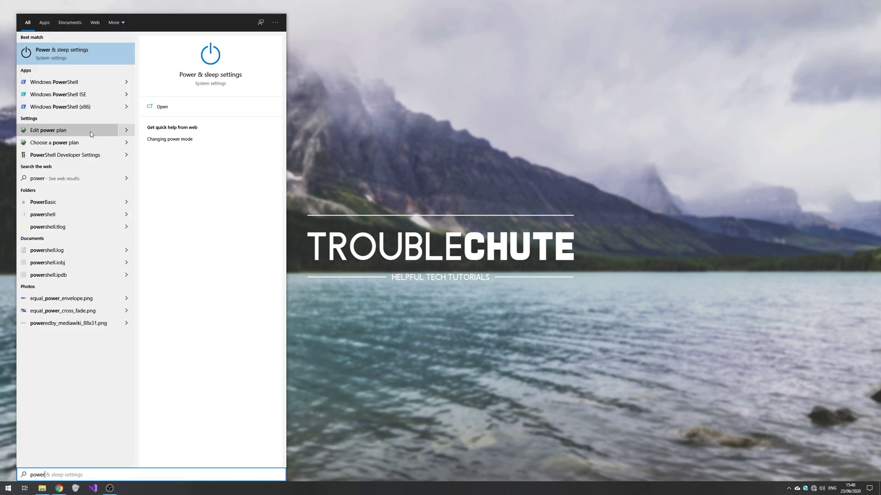
Make AMD Ryzen High Performance the active power plan and open its plan settings.
click(61, 132)
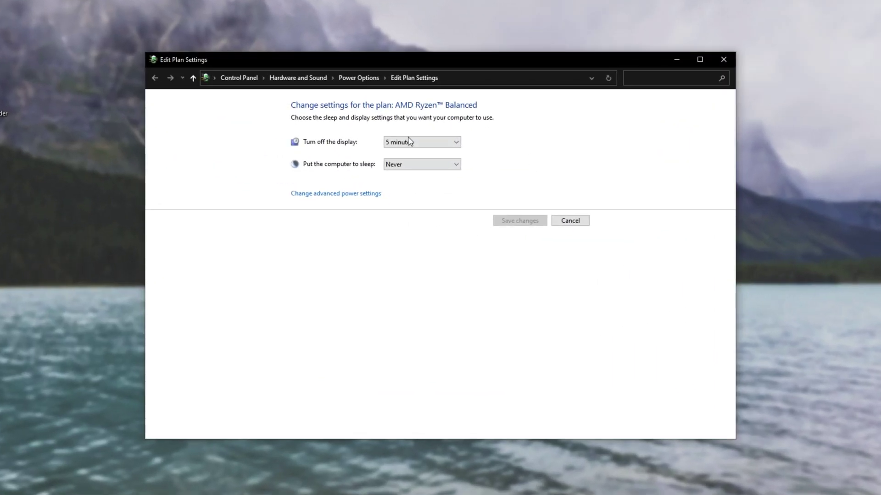
click(367, 78)
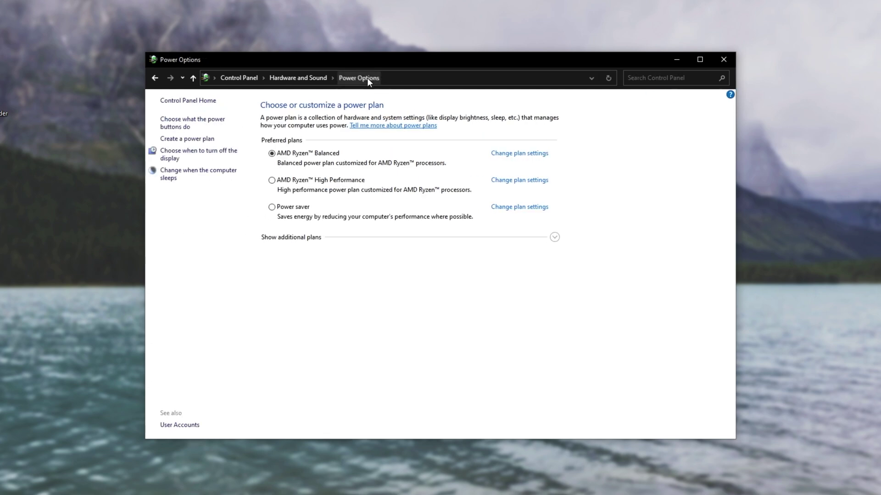
click(334, 183)
click(504, 181)
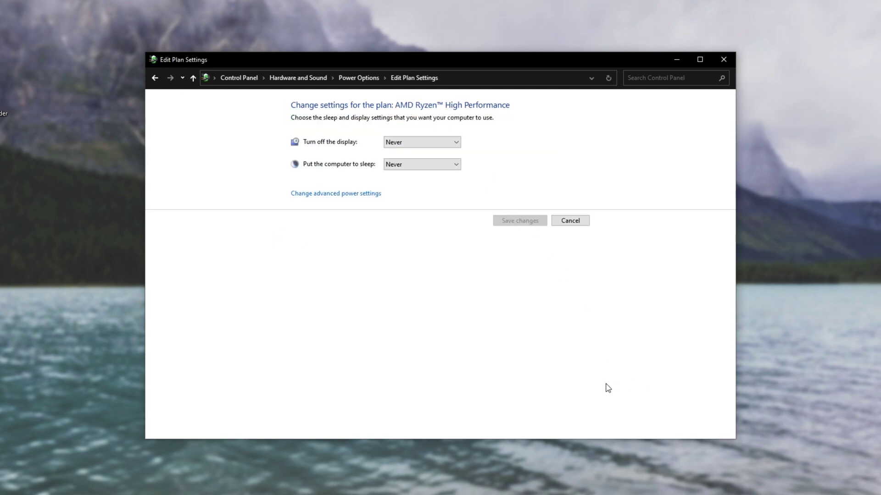
In advanced power settings, check that wireless adapter power saving is set to Maximum Performance.
click(338, 194)
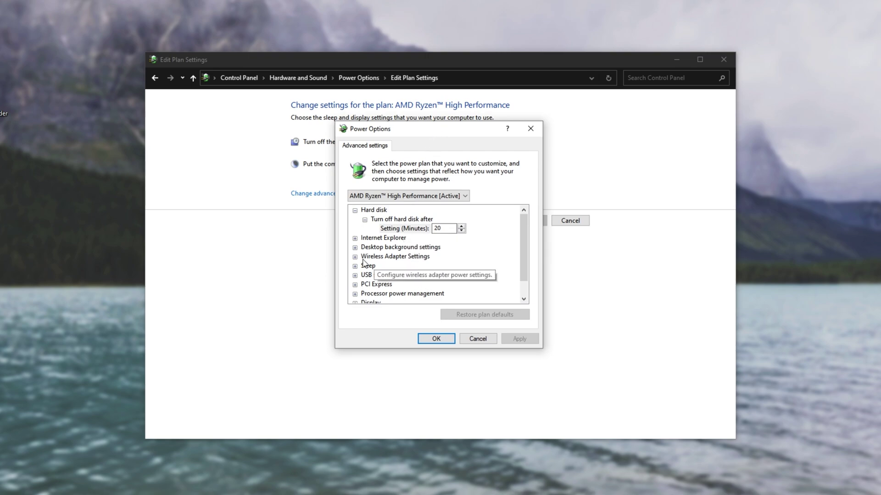
click(358, 257)
click(366, 256)
click(365, 266)
click(397, 265)
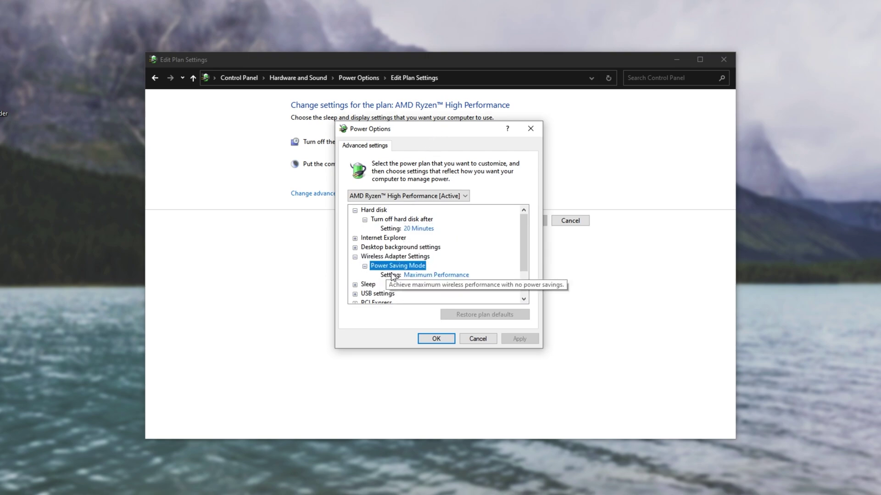
click(438, 276)
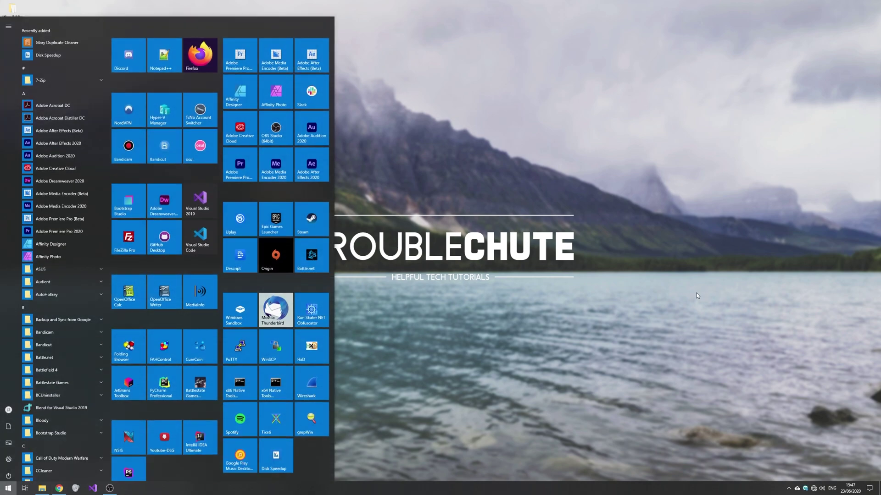
Open Services and view the Dependencies of Network Location Awareness in its properties.
text(servvices)
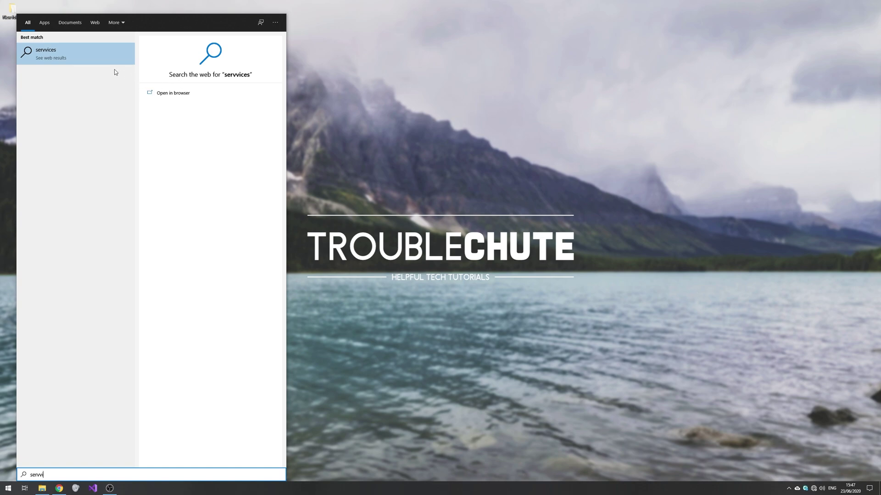
key(BackSpace)
key(BackSpace)
text(ices)
click(68, 68)
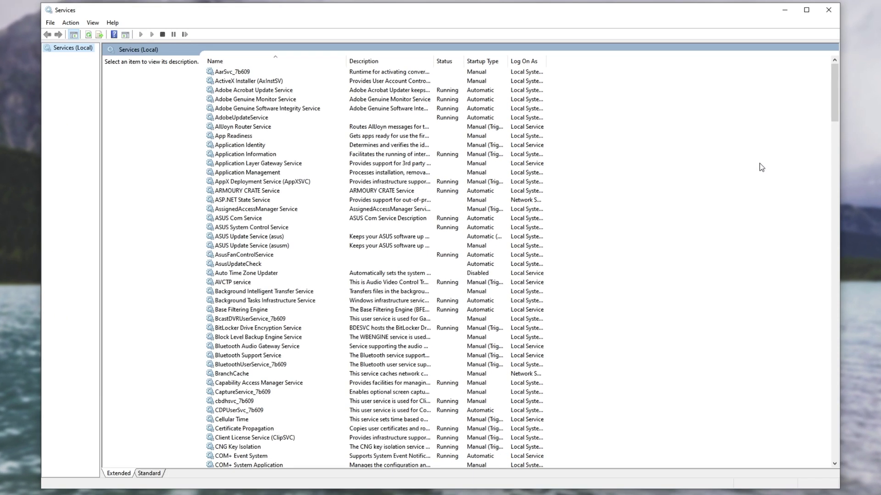
text(net)
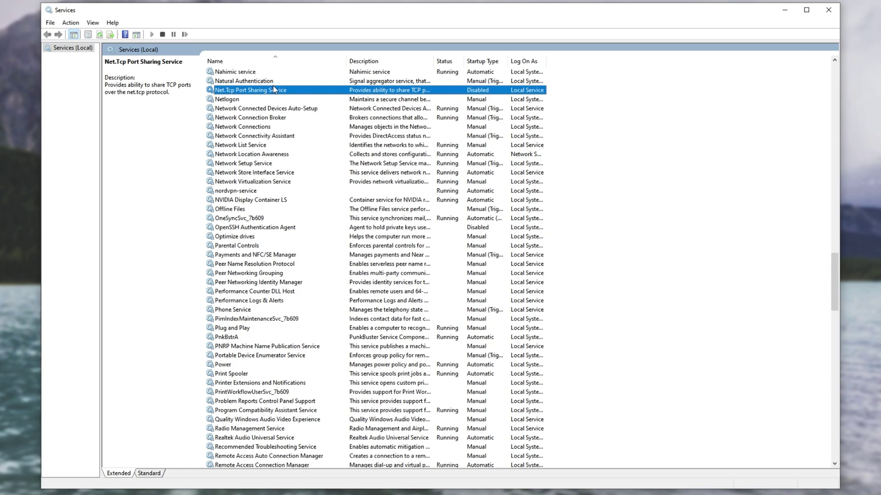
click(271, 156)
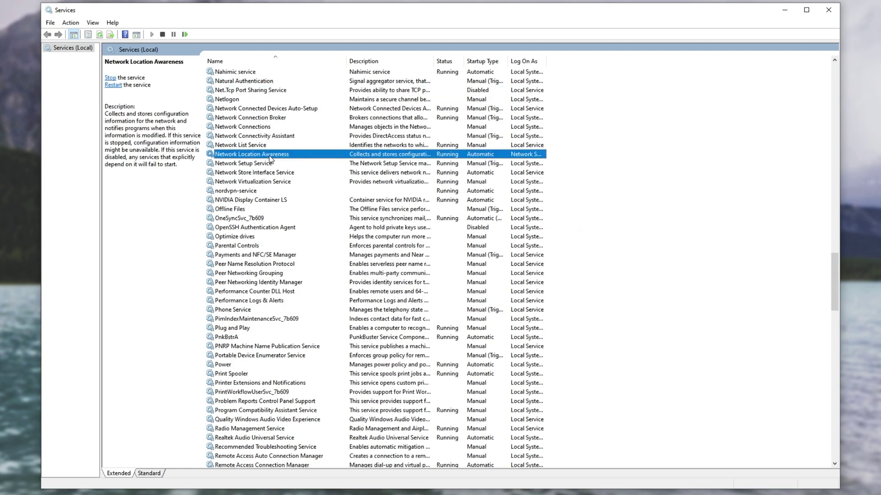
right_click(270, 160)
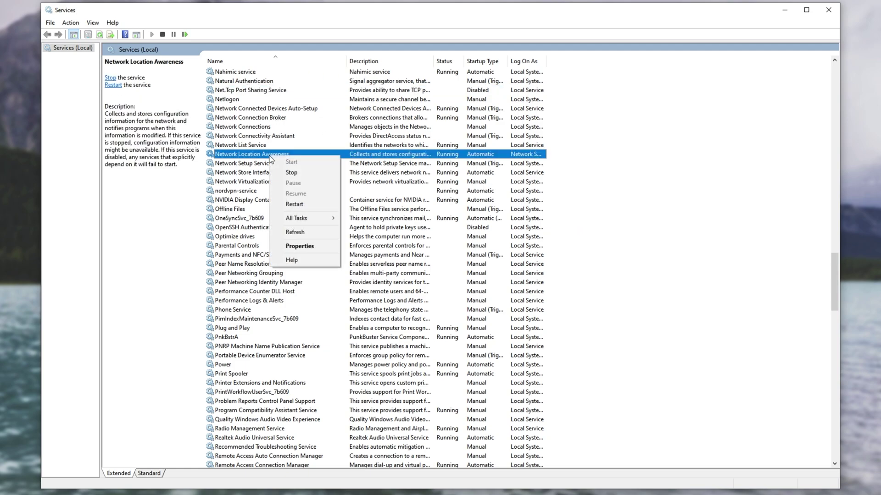
click(310, 243)
click(440, 158)
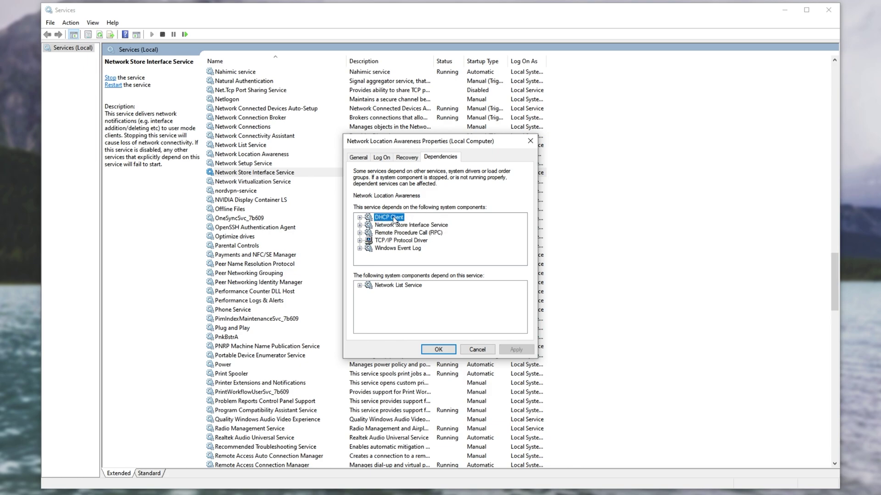
Confirm the DHCP Client service is running.
key(Escape)
click(301, 202)
text(dhcp)
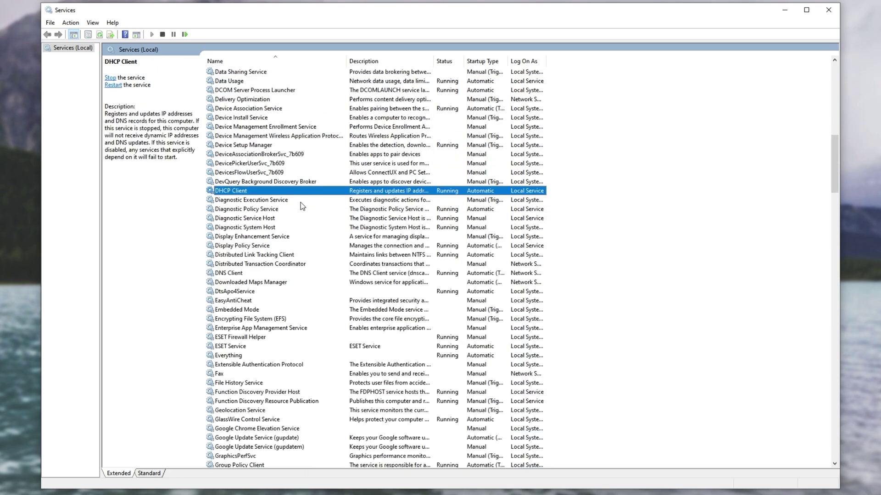
right_click(388, 191)
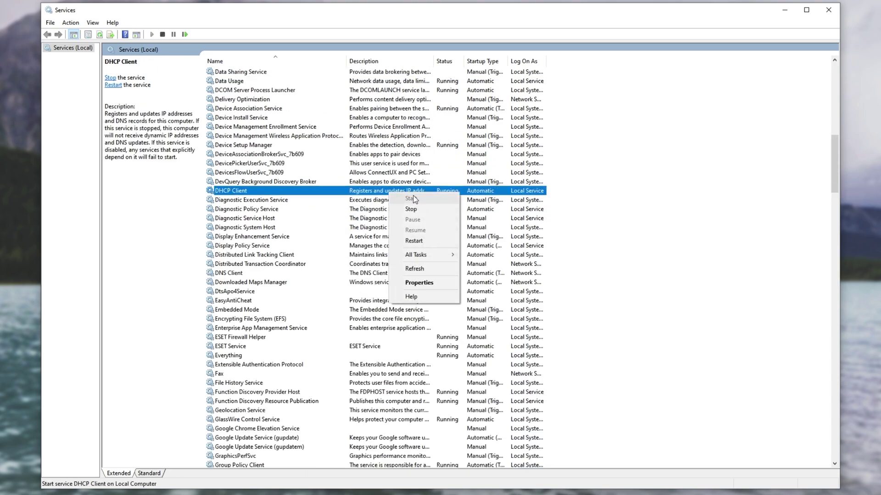
click(361, 193)
key(alt+Tab)
Confirm the Network Store Interface Service is running.
click(401, 225)
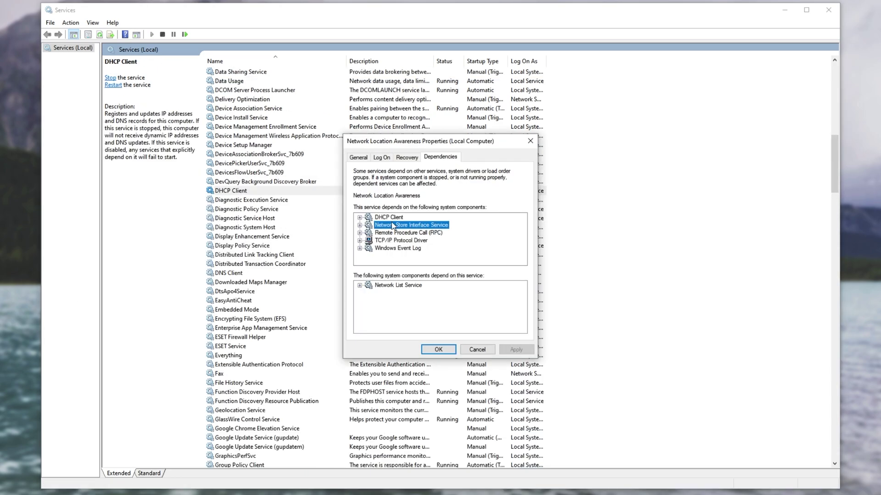
click(263, 239)
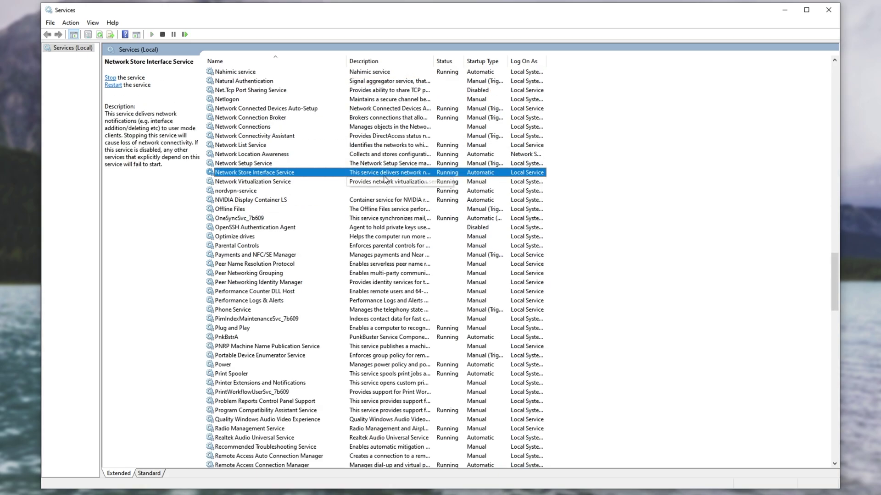
right_click(380, 180)
click(354, 181)
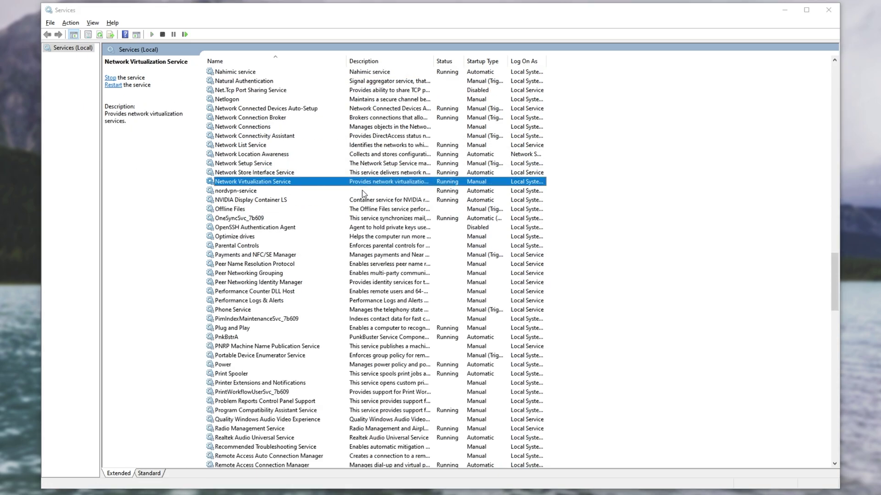
key(alt+Tab)
Check the Remote Procedure Call and Windows Event Log services, then close Services.
click(387, 232)
click(282, 237)
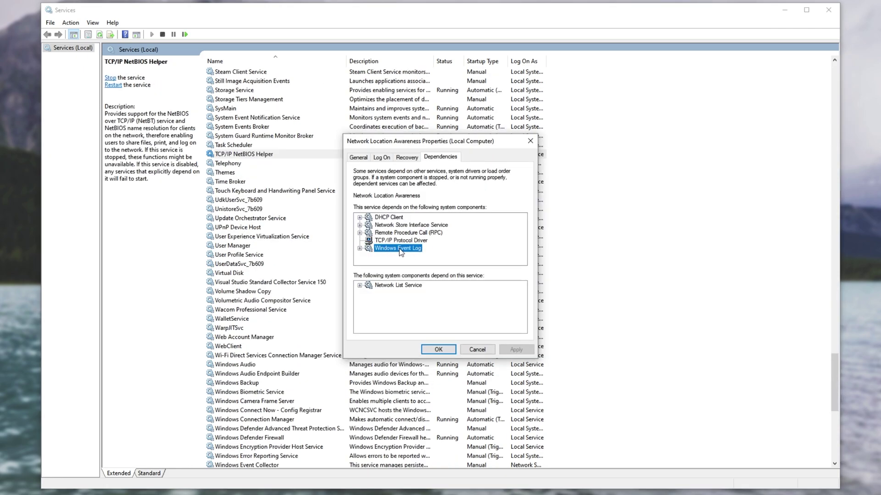
click(340, 236)
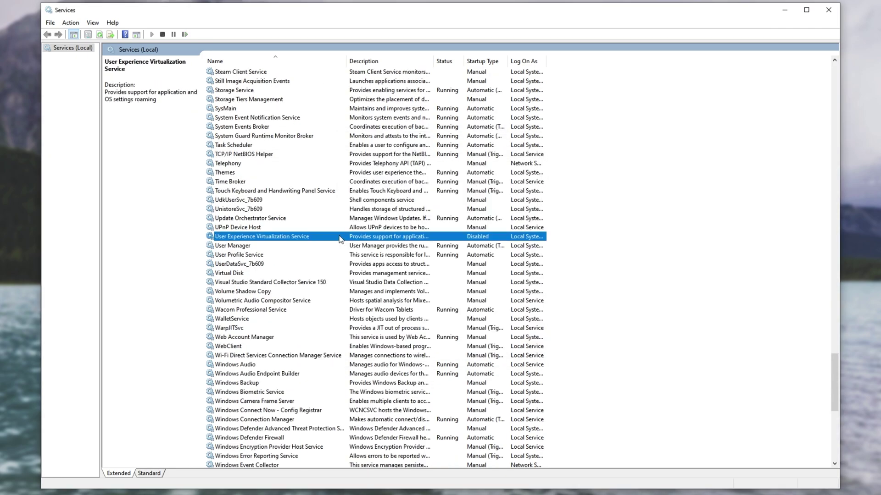
text(windows event log)
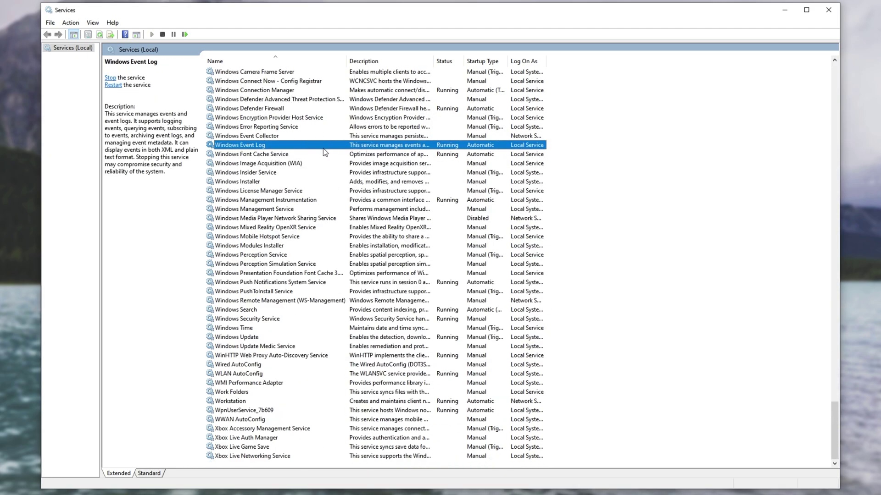
scroll(441, 156, up, 20)
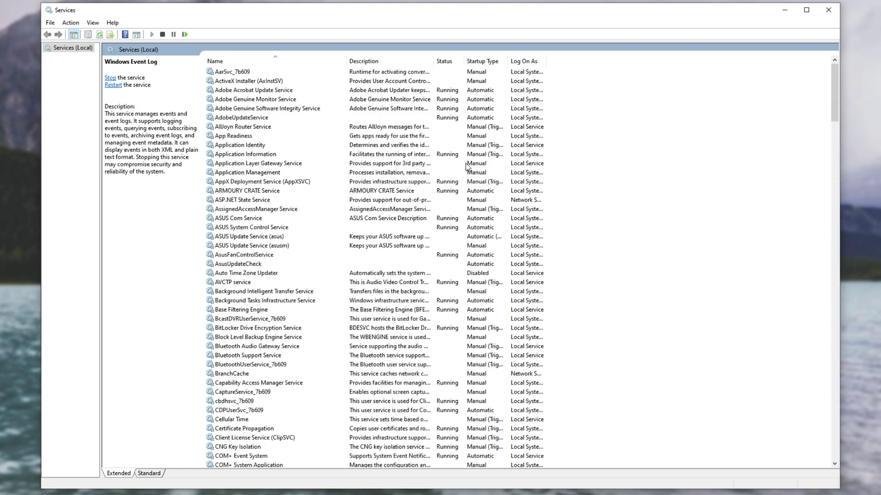
click(828, 10)
Close the properties dialog and check the Ethernet connection's Status in Network & Internet settings.
click(510, 273)
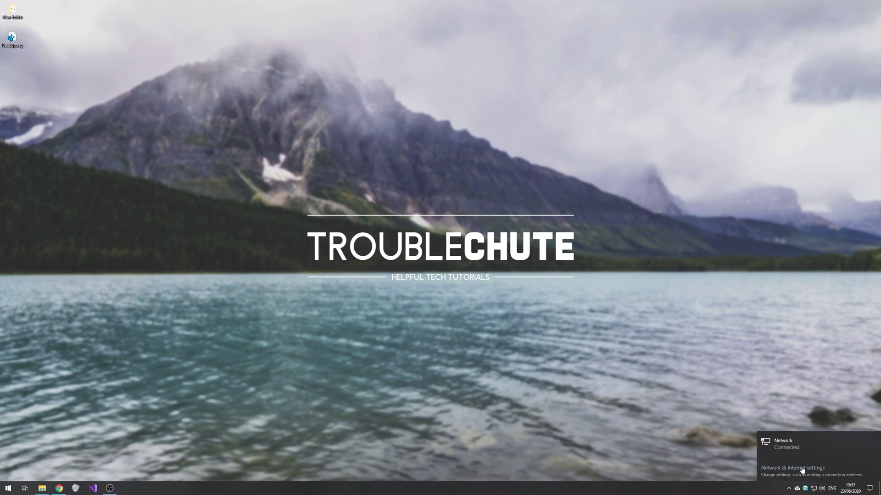
click(801, 469)
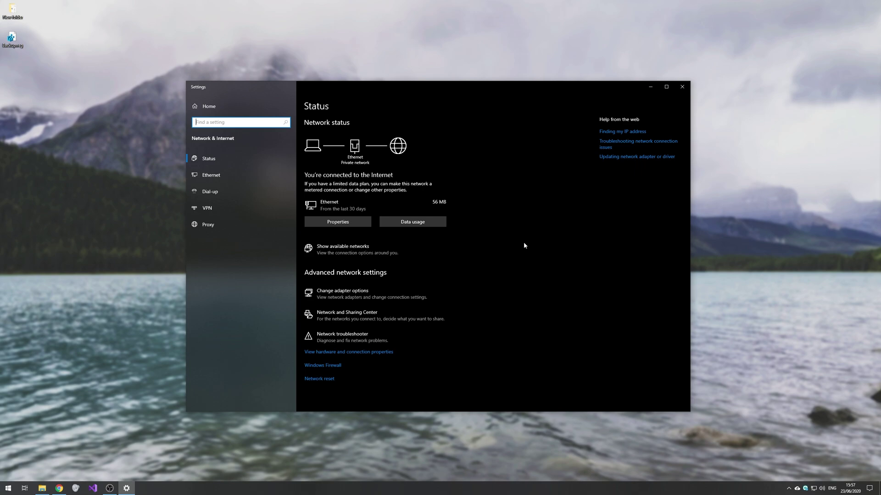